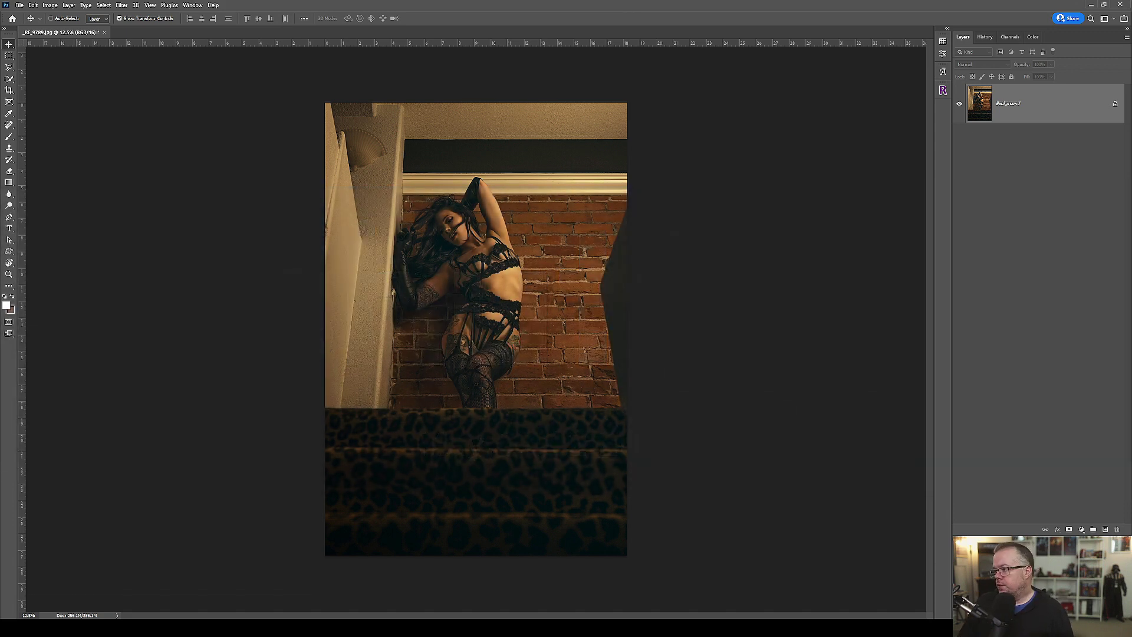
- Briefly show the rule-of-thirds guides, then unlock the Background layer into Layer 0
{"action": "key", "text": "ctrl+;"}
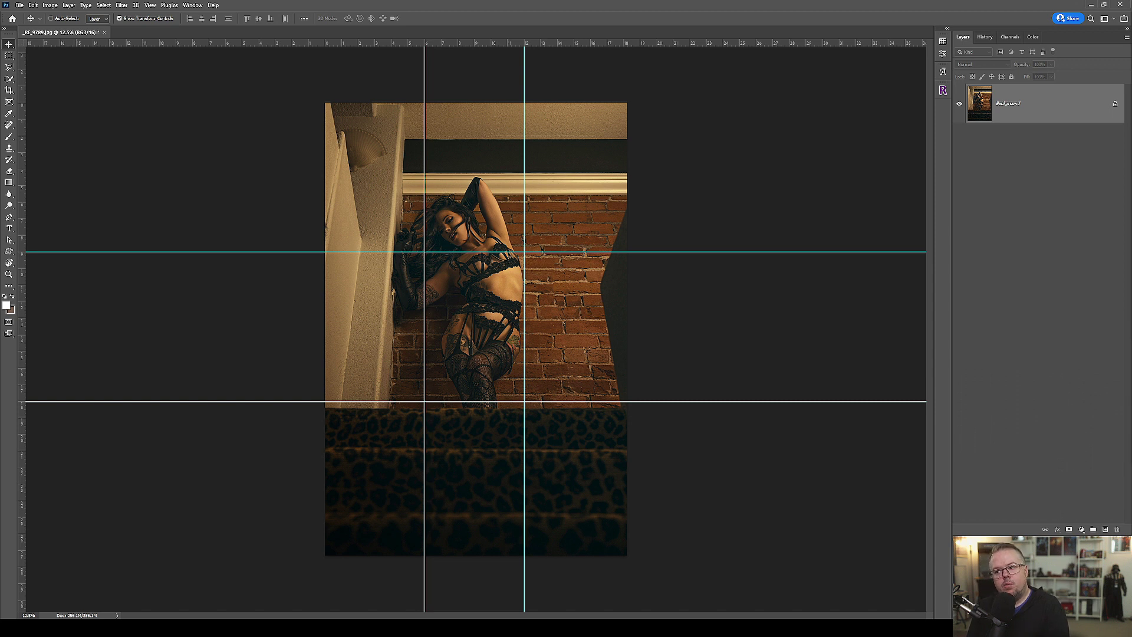
{"action": "key", "text": "ctrl+semicolon"}
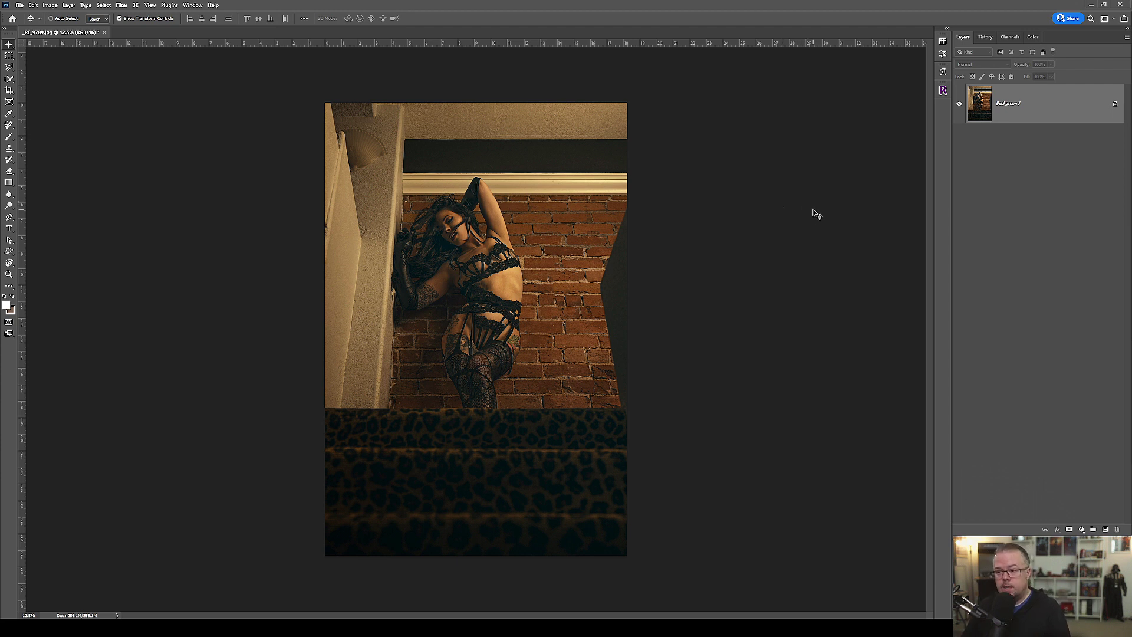
{"action": "left_click", "coordinate": [1115, 103]}
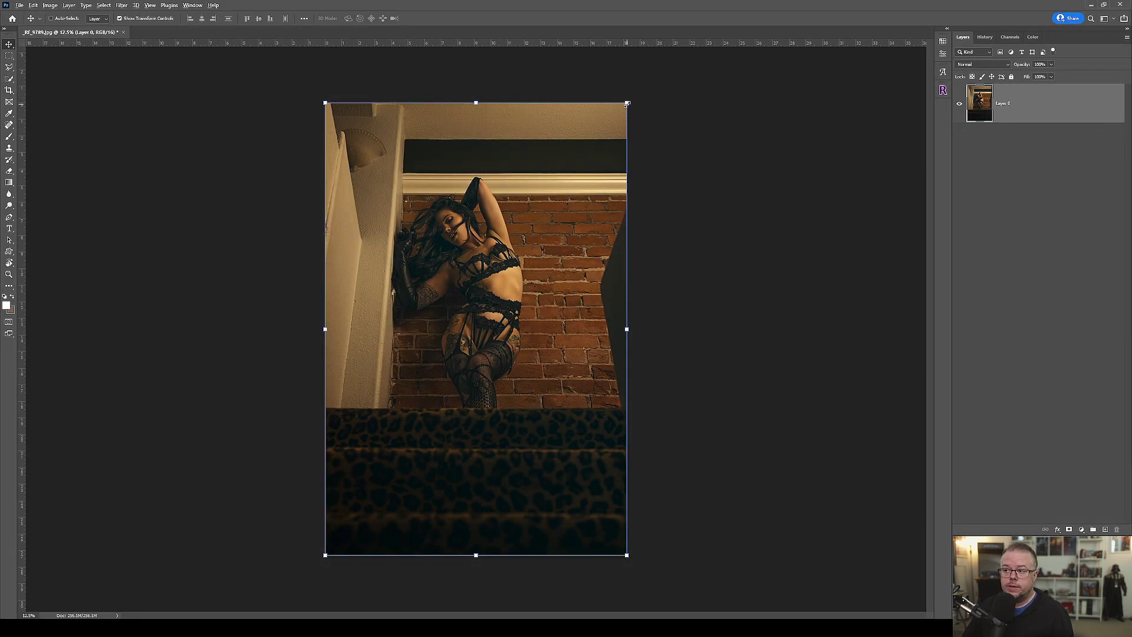
{"action": "left_click_drag", "start_coordinate": [628, 104], "coordinate": [683, 74]}
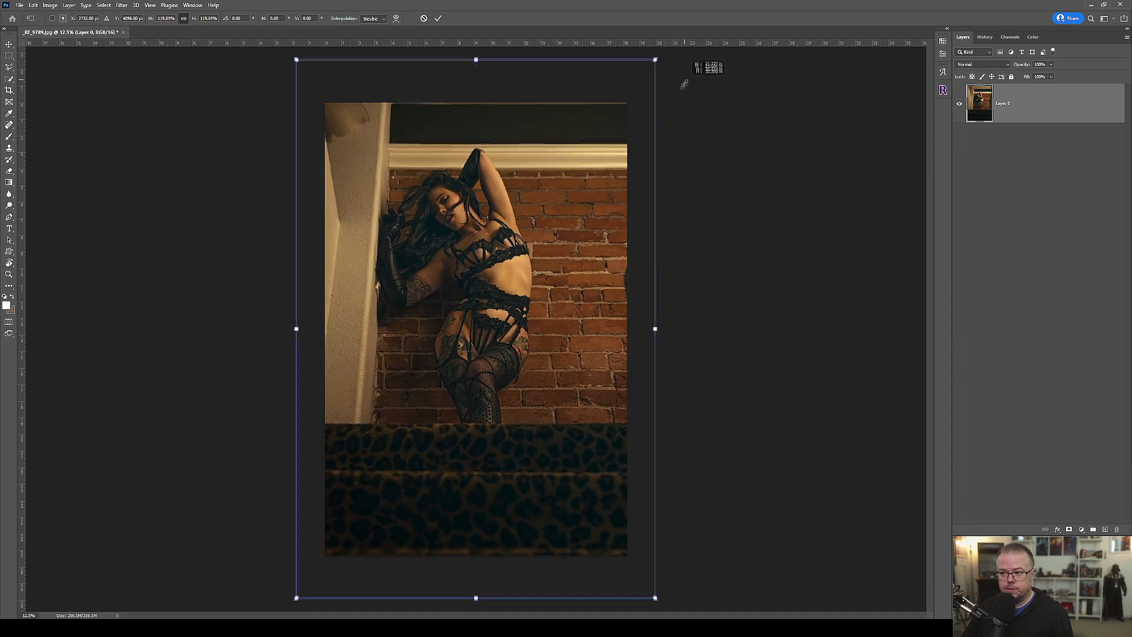
{"action": "left_click_drag", "start_coordinate": [700, 78], "coordinate": [505, 270]}
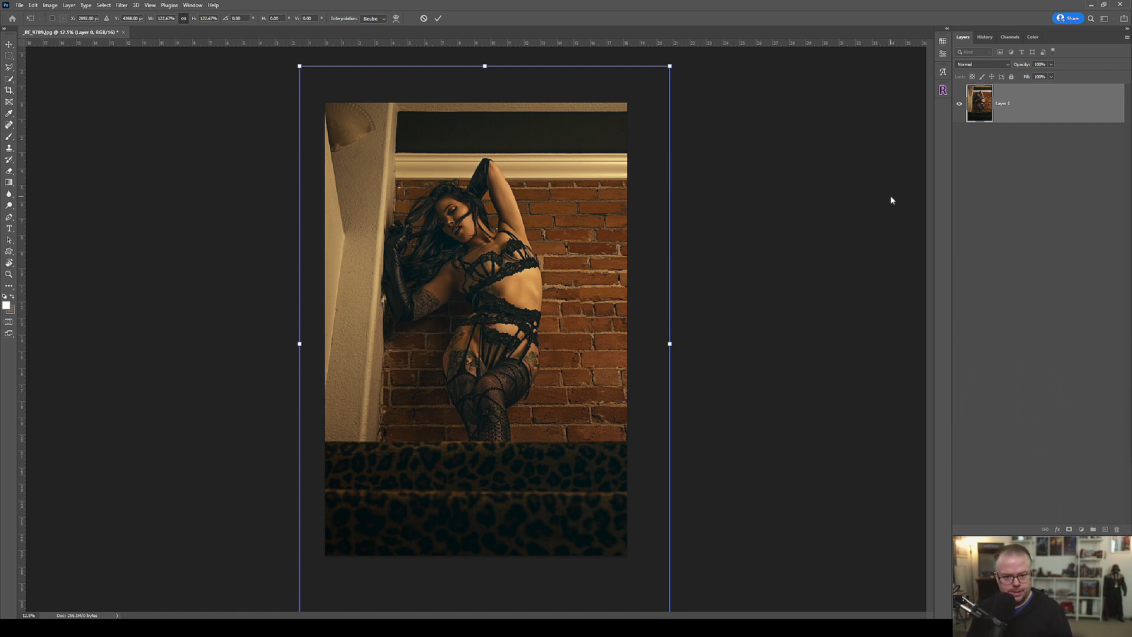
{"action": "key", "text": "Return"}
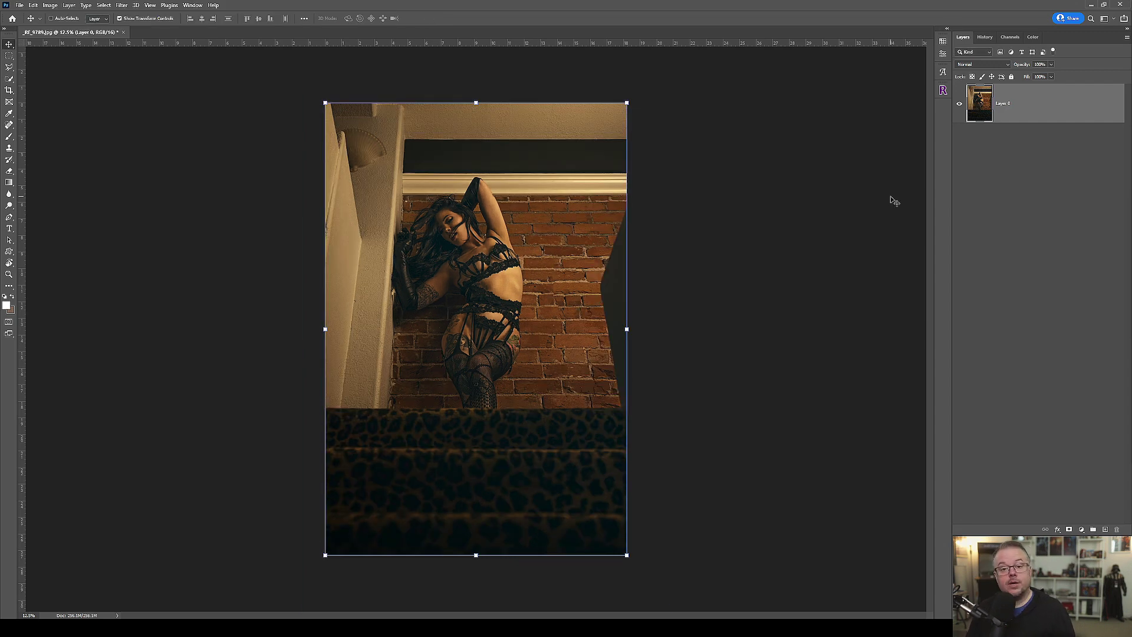
- Create a new blank document from the 20 × 10 in, 300 ppi recent preset
{"action": "key", "text": "ctrl+n"}
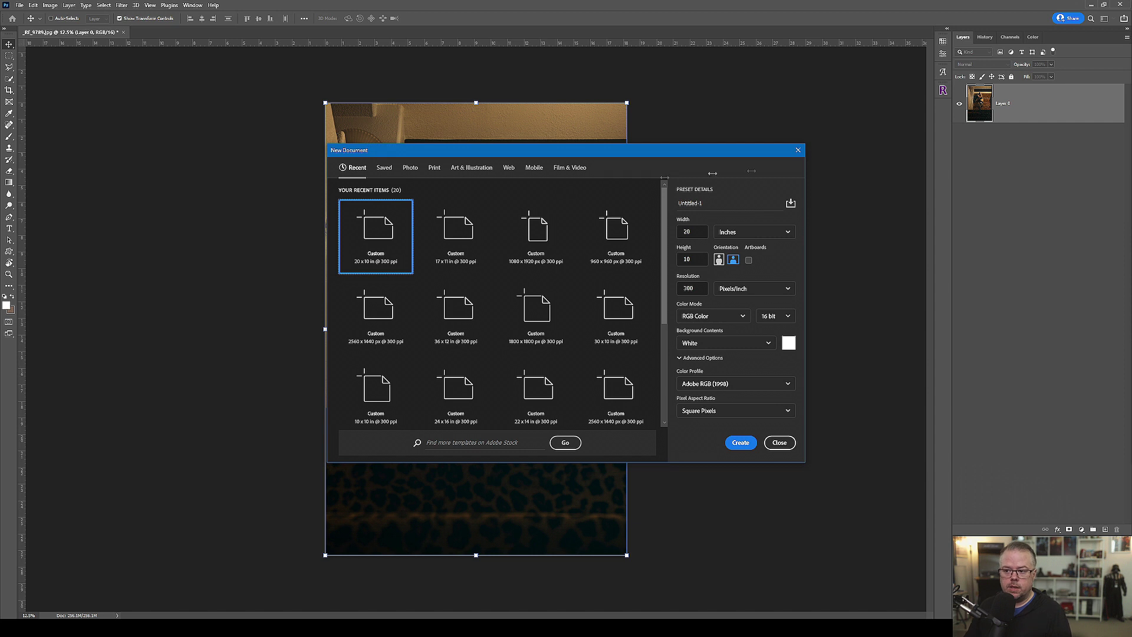
{"action": "double_click", "coordinate": [380, 251]}
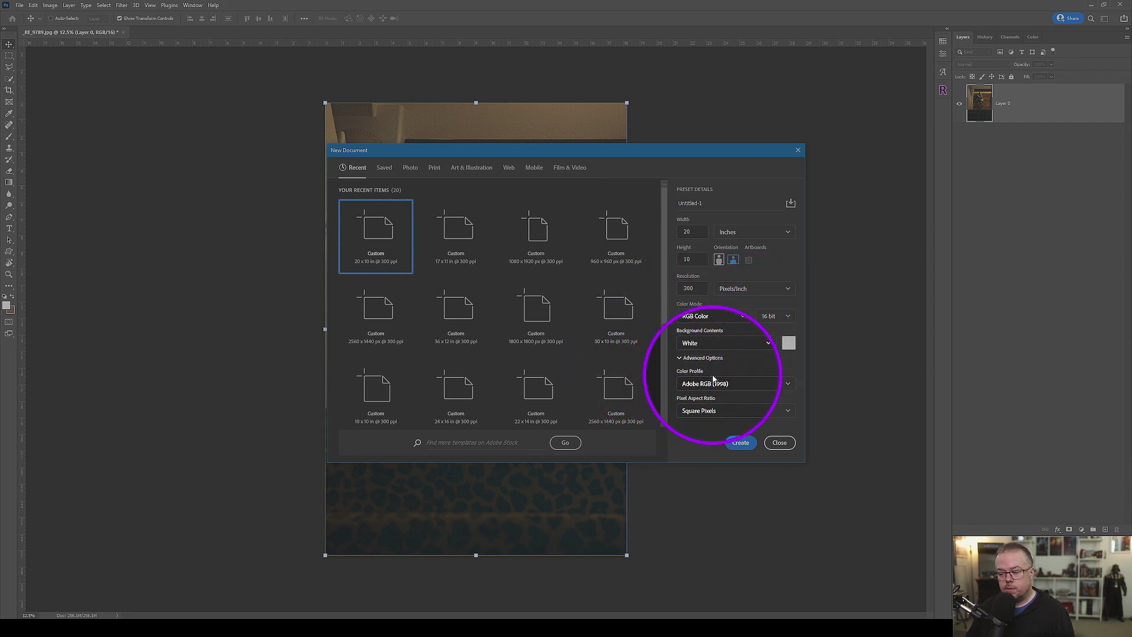
{"action": "left_click", "coordinate": [741, 442]}
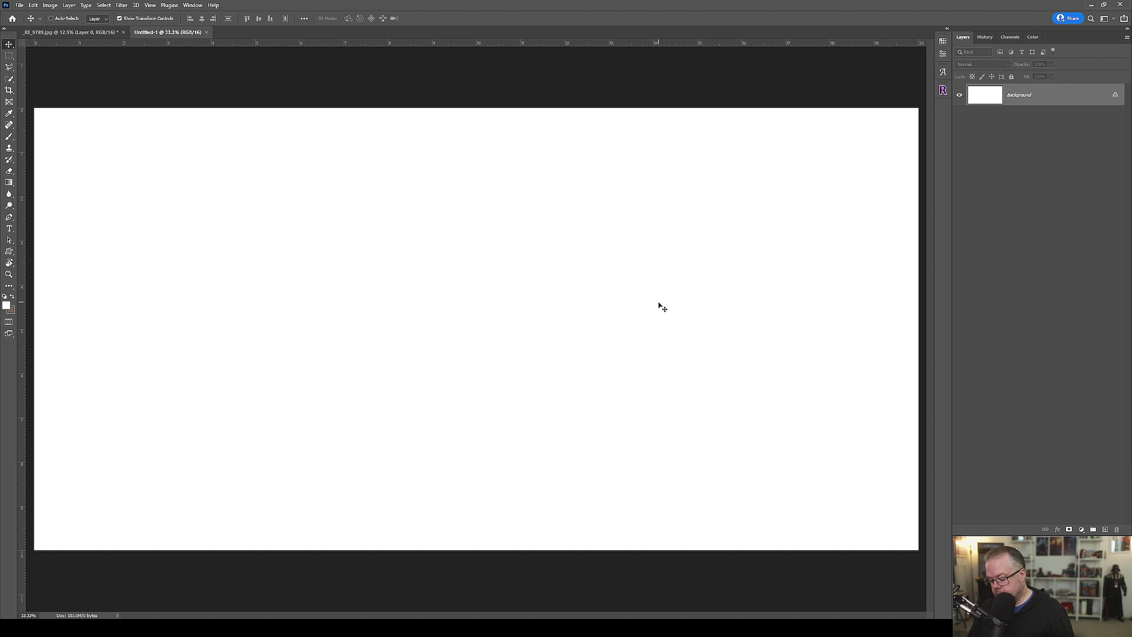
- Drag the portrait photo layer from its document onto the Untitled-1 canvas as Layer 1
{"action": "key", "text": "ctrl+minus"}
{"action": "key", "text": "ctrl+minus"}
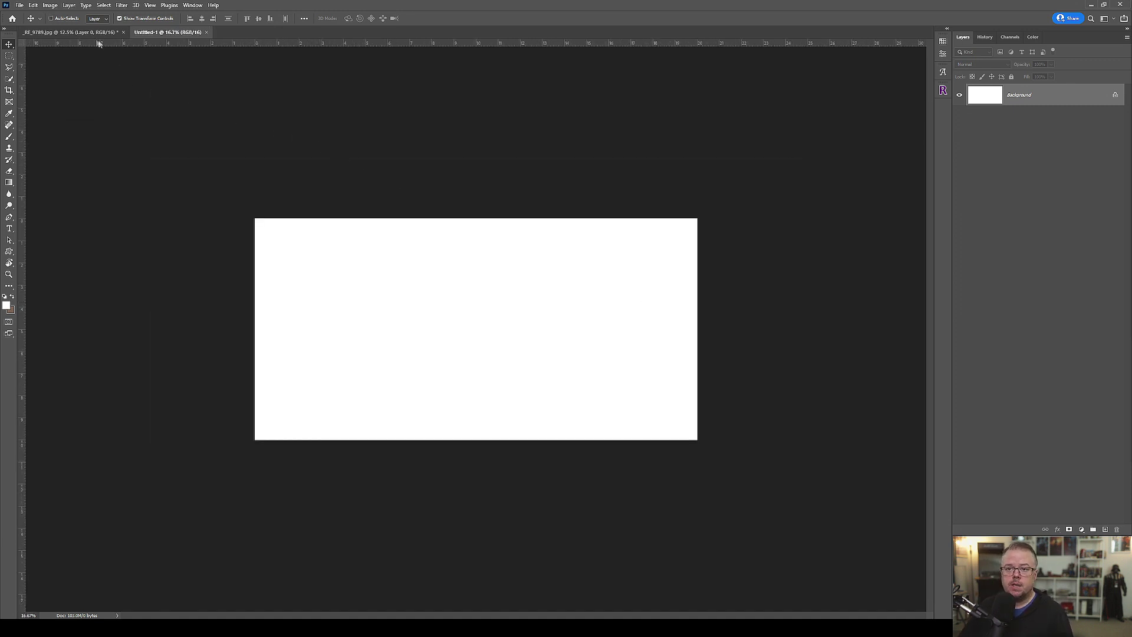
{"action": "left_click", "coordinate": [77, 32]}
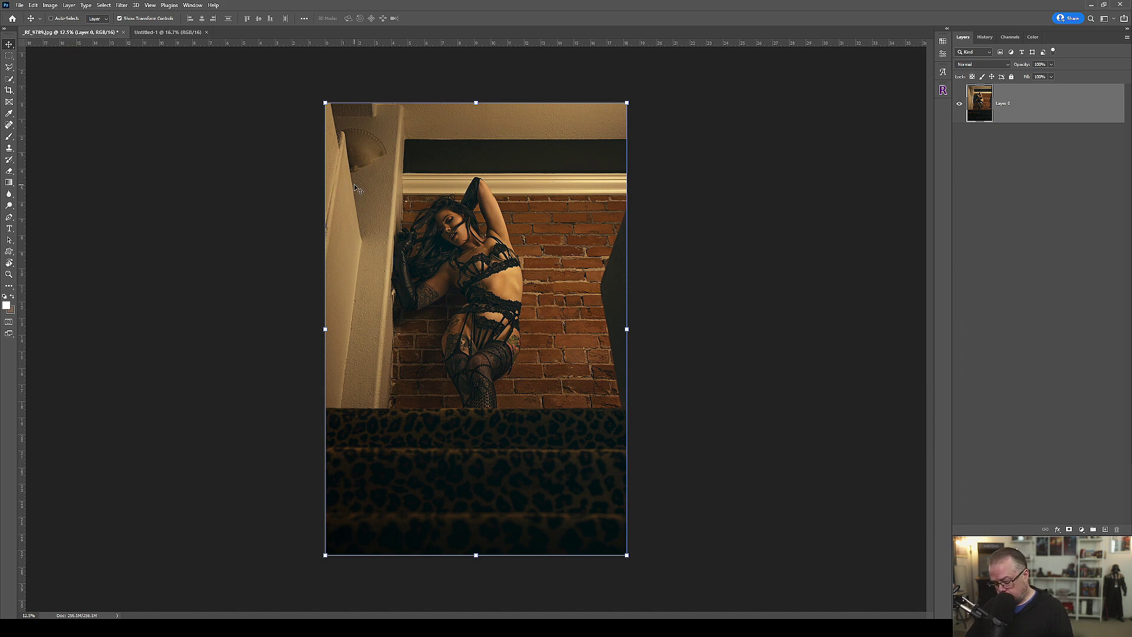
{"action": "left_click_drag", "start_coordinate": [449, 223], "coordinate": [699, 246]}
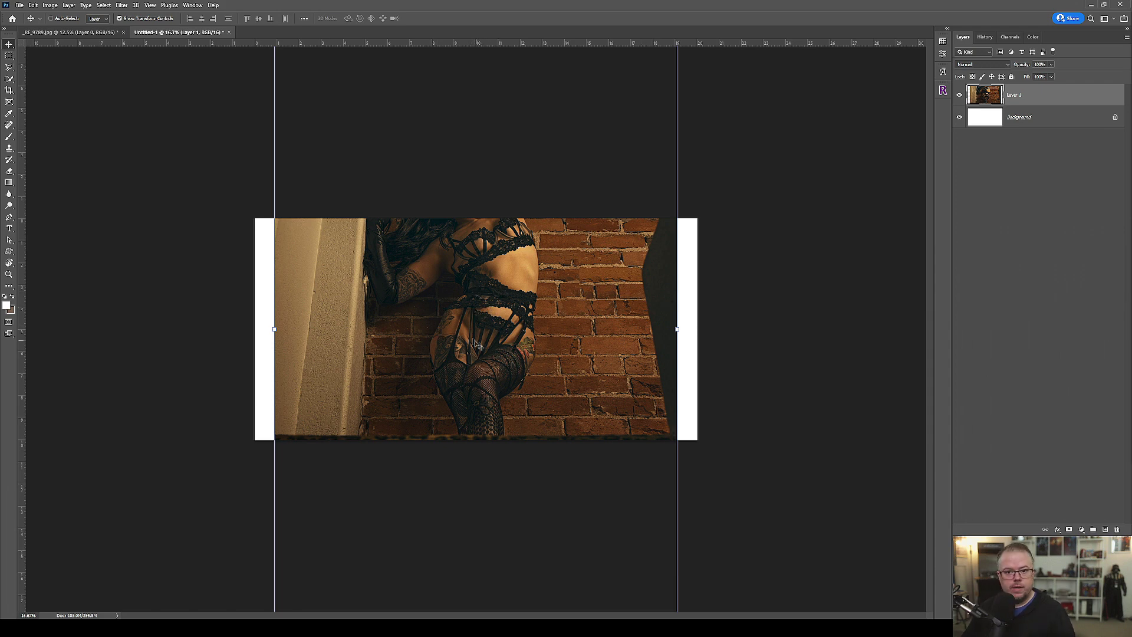
{"action": "left_click_drag", "start_coordinate": [480, 298], "coordinate": [433, 336]}
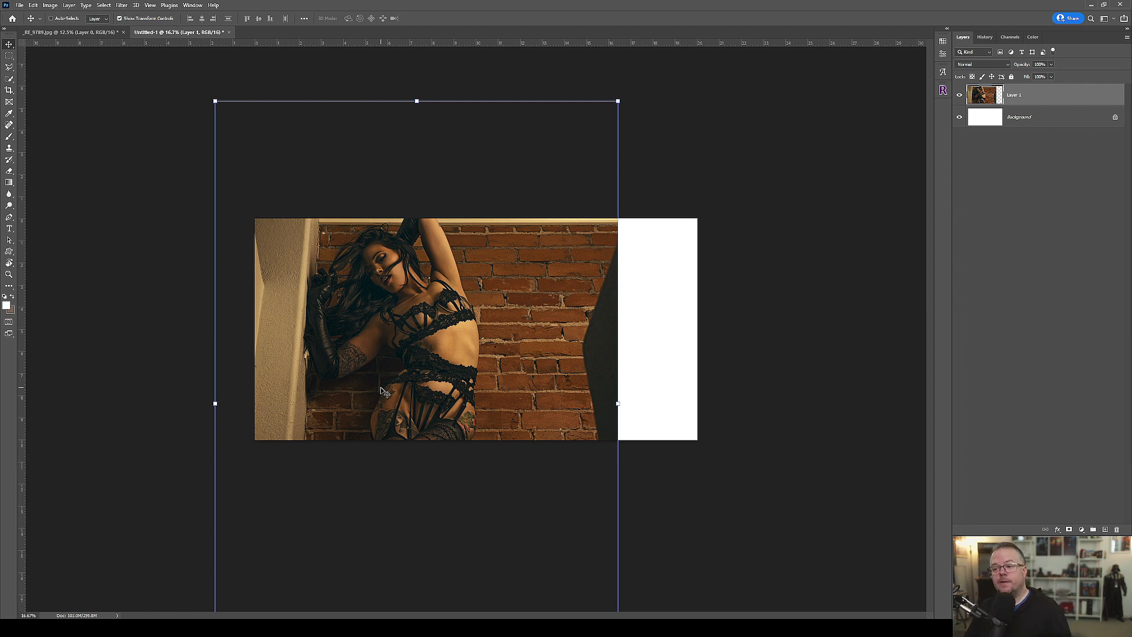
- Shift the photo so the face sits on a thirds guide, then merge it into the background
{"action": "key", "text": "ctrl+semicolon"}
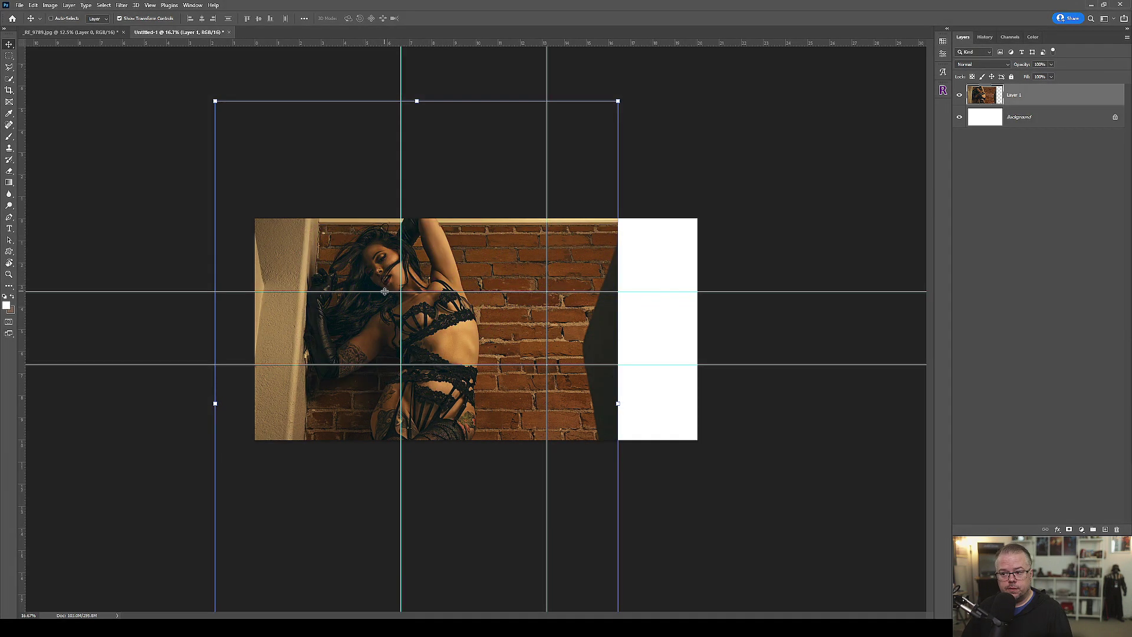
{"action": "left_click_drag", "start_coordinate": [407, 319], "coordinate": [429, 329]}
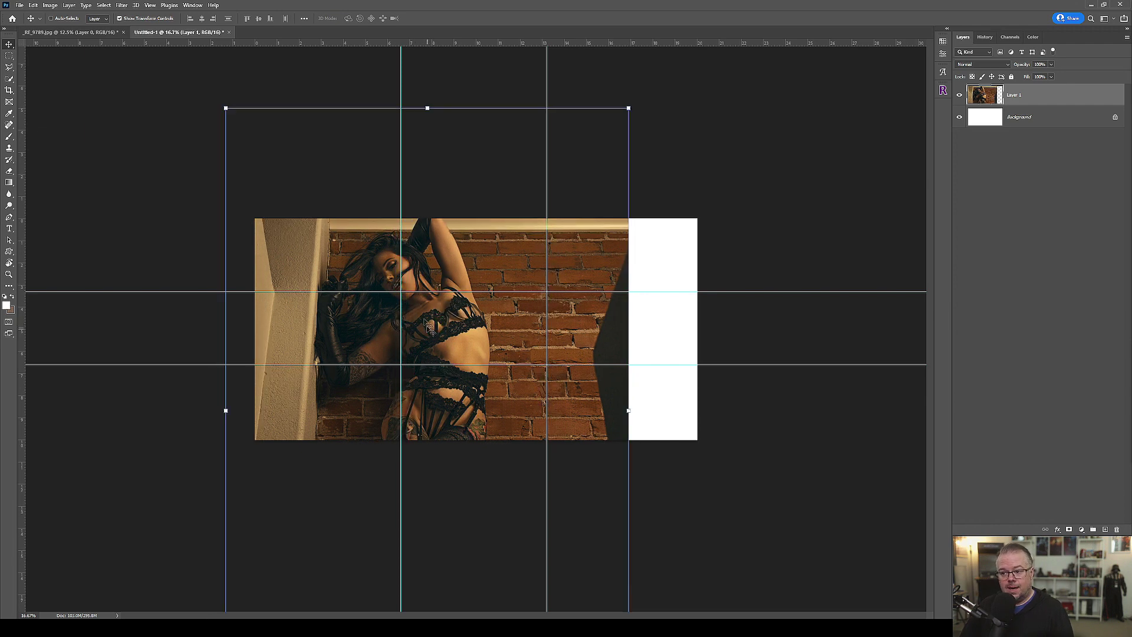
{"action": "left_click", "coordinate": [415, 294]}
{"action": "left_click", "coordinate": [400, 291]}
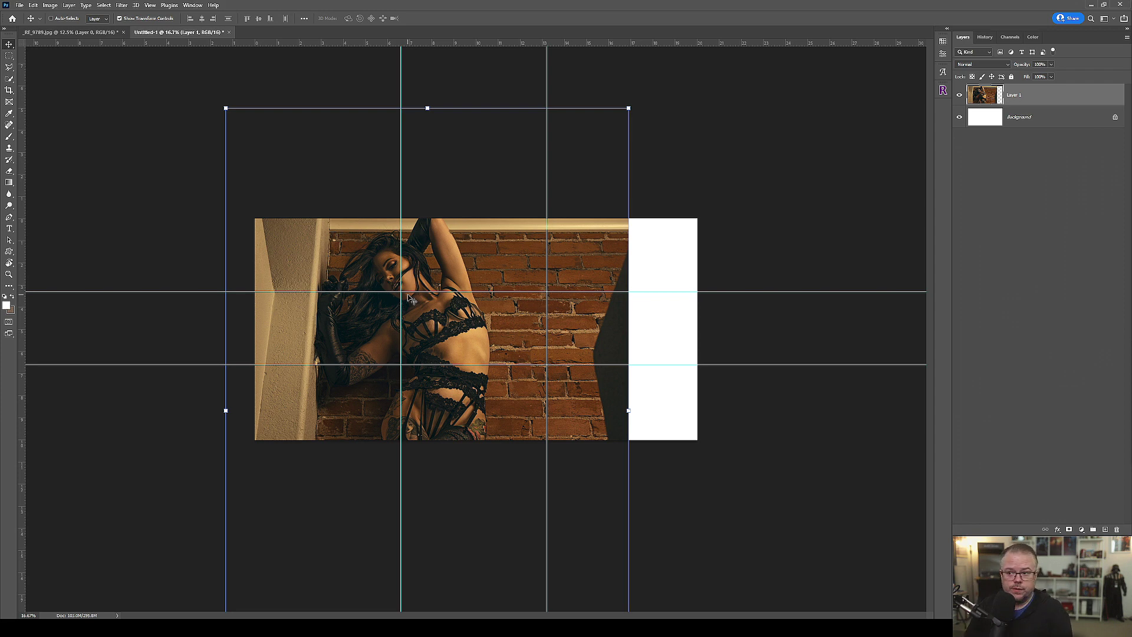
{"action": "left_click_drag", "start_coordinate": [437, 318], "coordinate": [493, 321]}
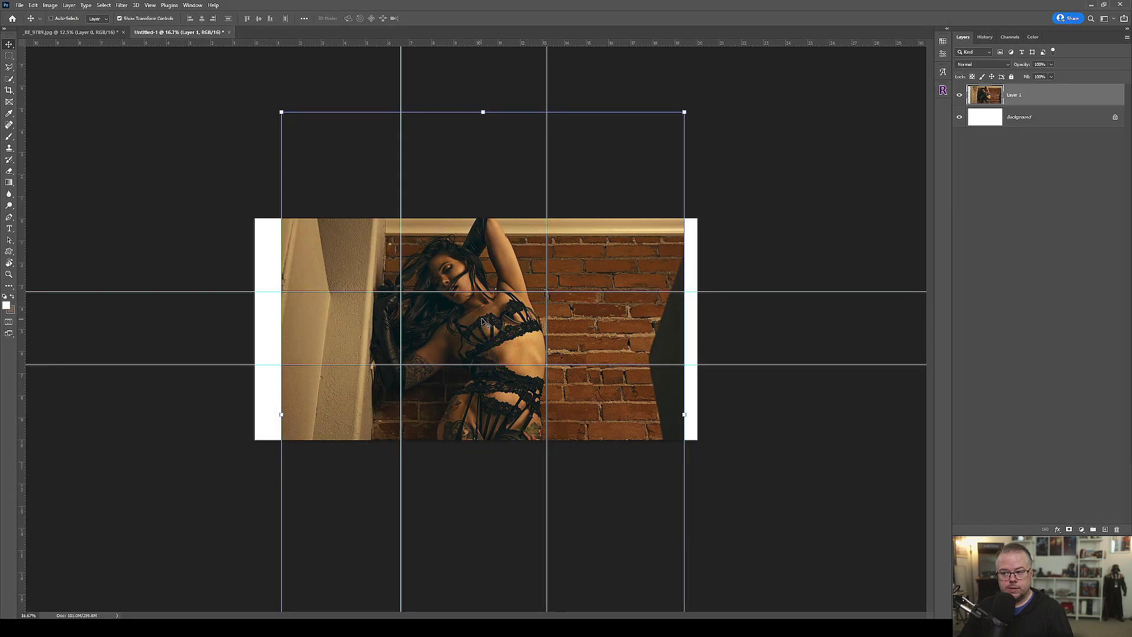
{"action": "left_click_drag", "start_coordinate": [481, 322], "coordinate": [433, 321]}
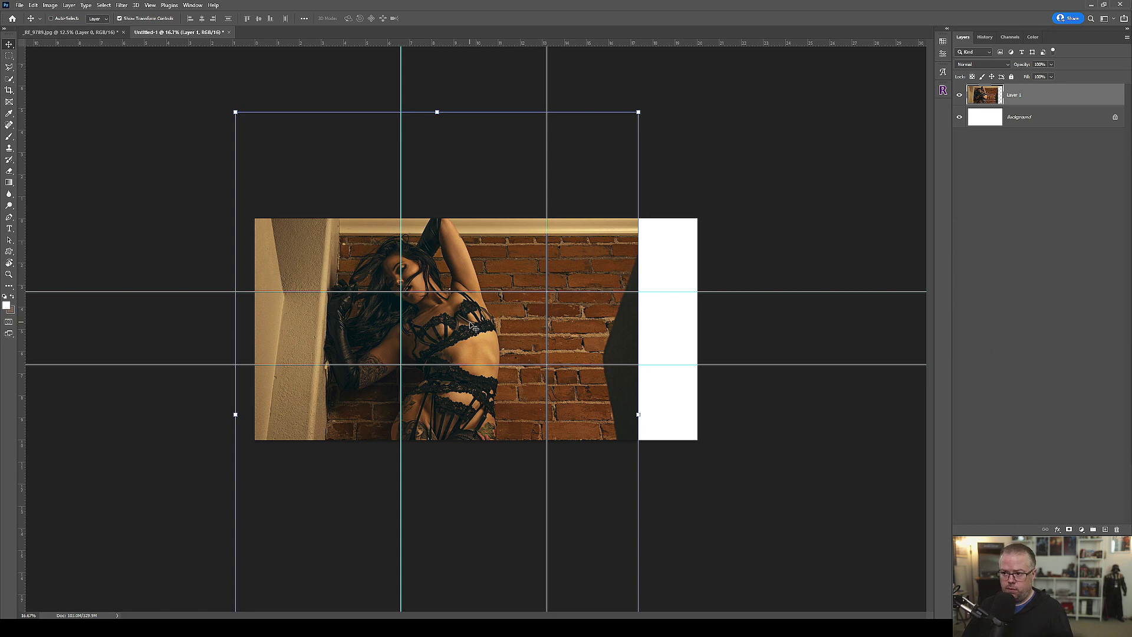
{"action": "key", "text": "ctrl+semicolon"}
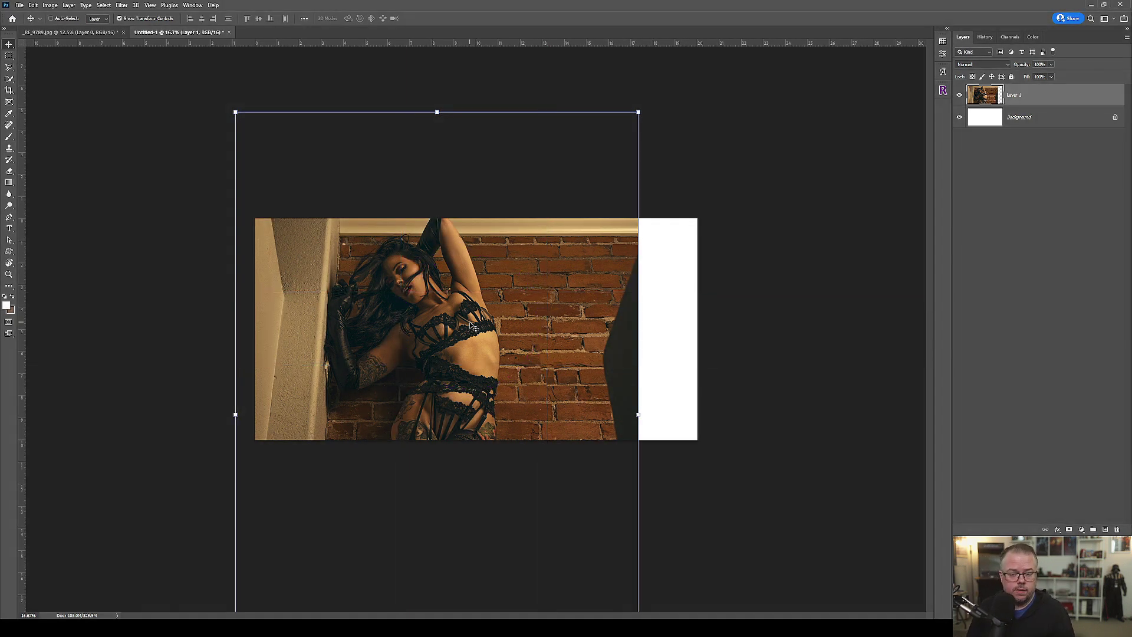
{"action": "key", "text": "ctrl+e"}
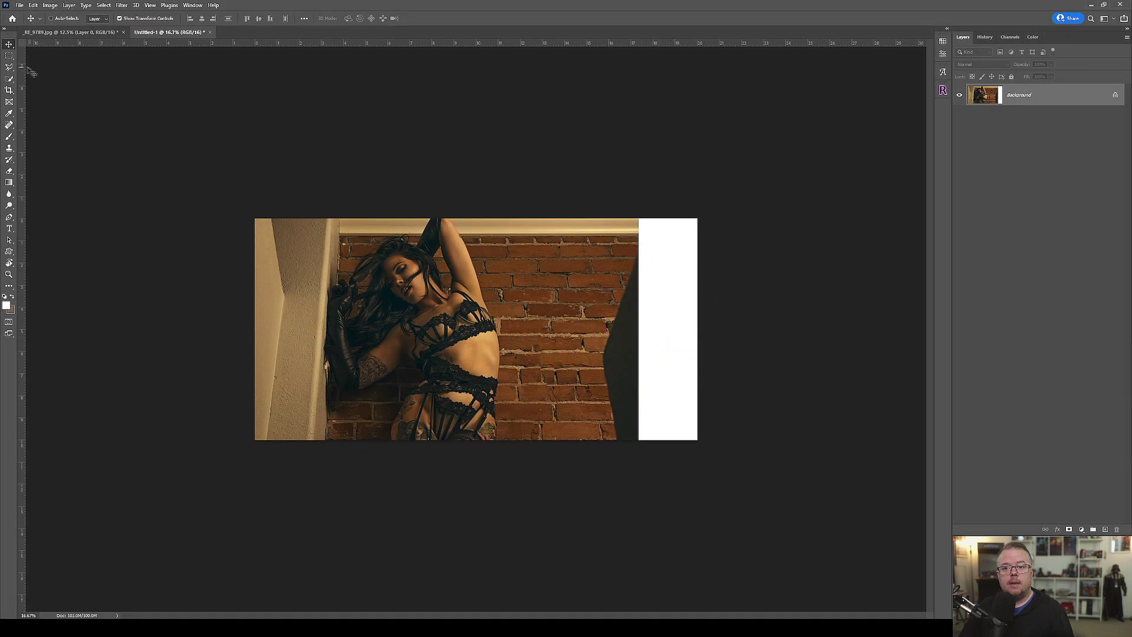
- Trace a Polygonal Lasso selection around the white right strip and the photo's dark edge
{"action": "left_click", "coordinate": [9, 67]}
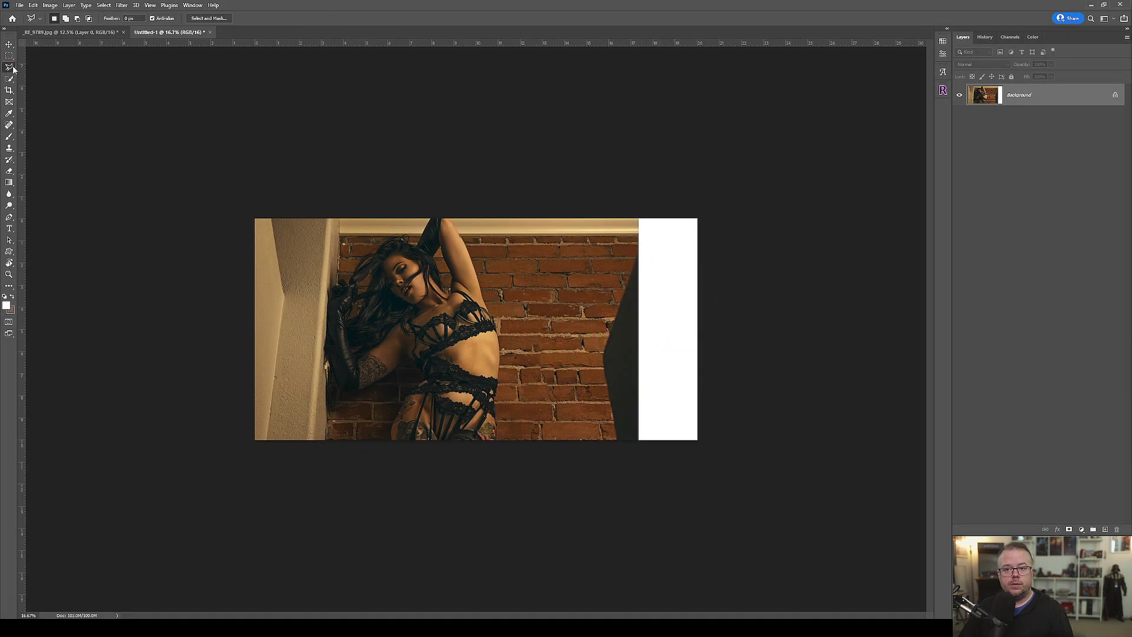
{"action": "left_click", "coordinate": [640, 211]}
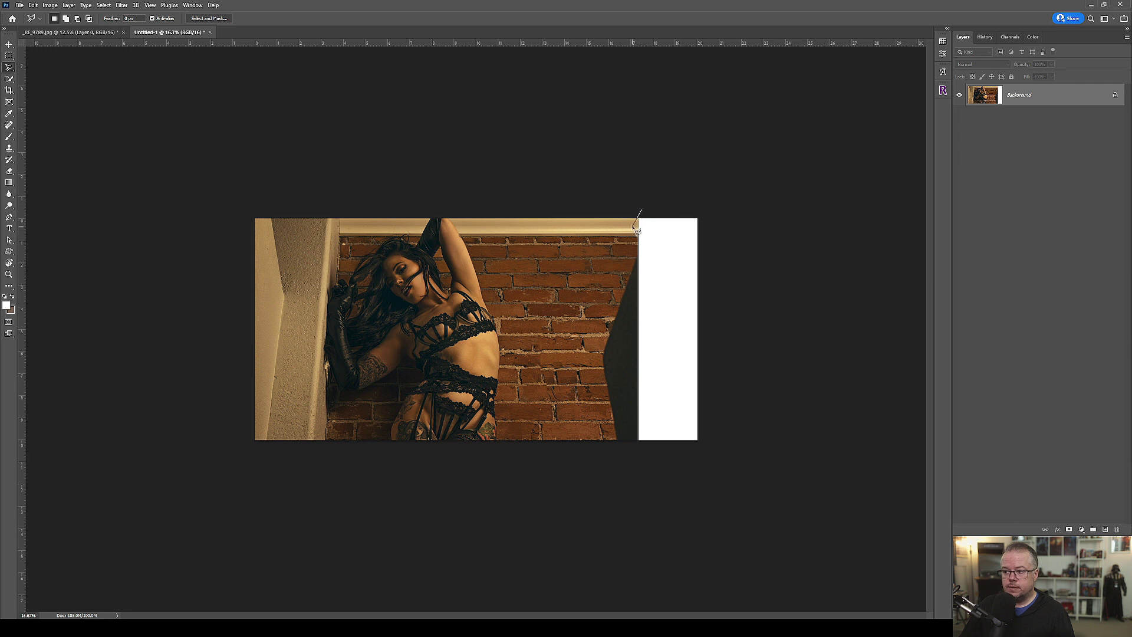
{"action": "left_click", "coordinate": [636, 222]}
{"action": "left_click", "coordinate": [636, 258]}
{"action": "left_click", "coordinate": [608, 330]}
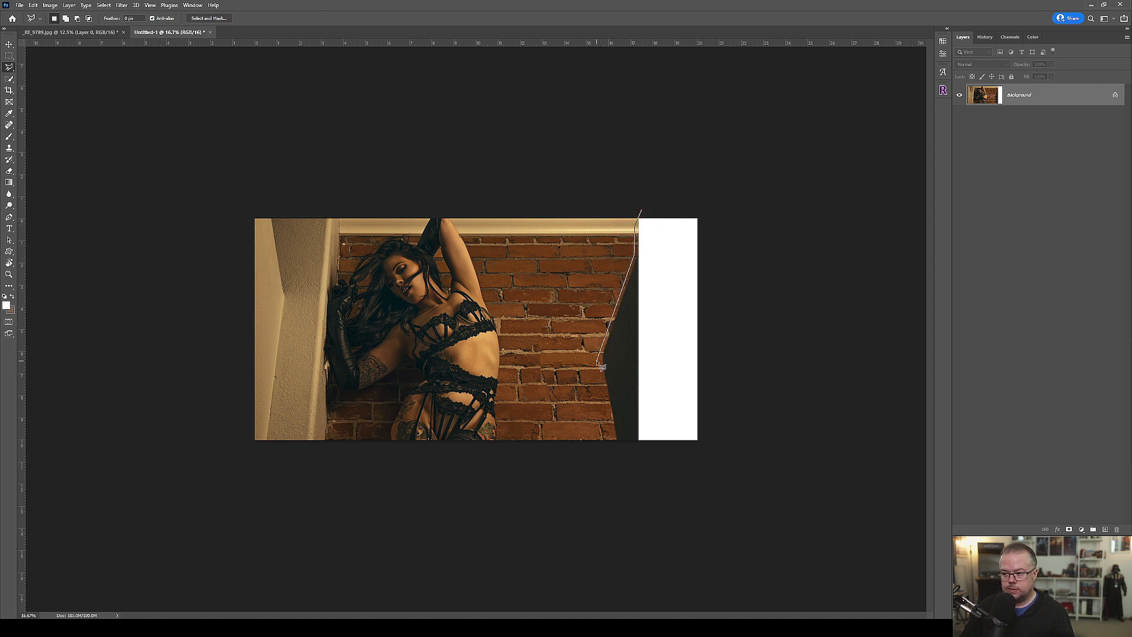
{"action": "left_click", "coordinate": [597, 358]}
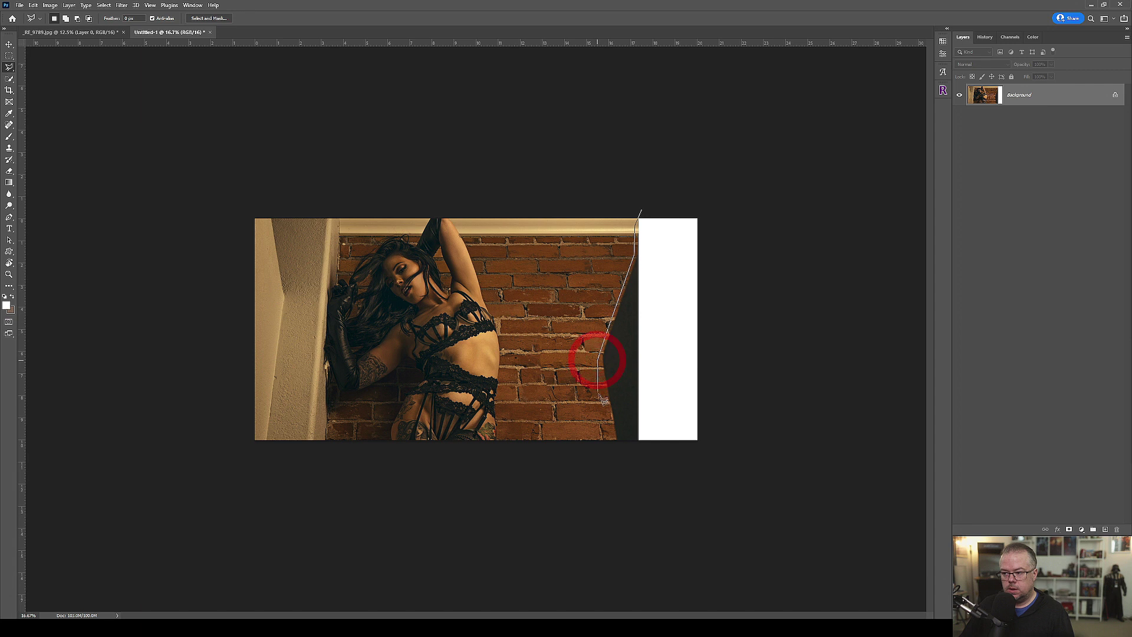
{"action": "left_click", "coordinate": [615, 451]}
{"action": "left_click", "coordinate": [726, 451]}
{"action": "left_click", "coordinate": [732, 204]}
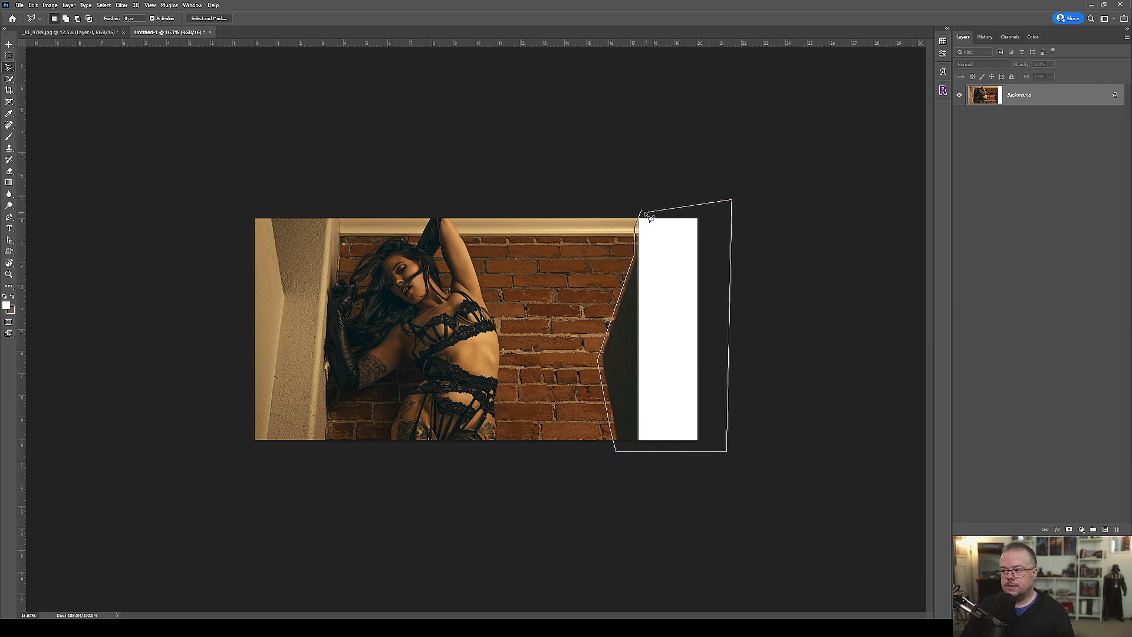
{"action": "left_click", "coordinate": [642, 211]}
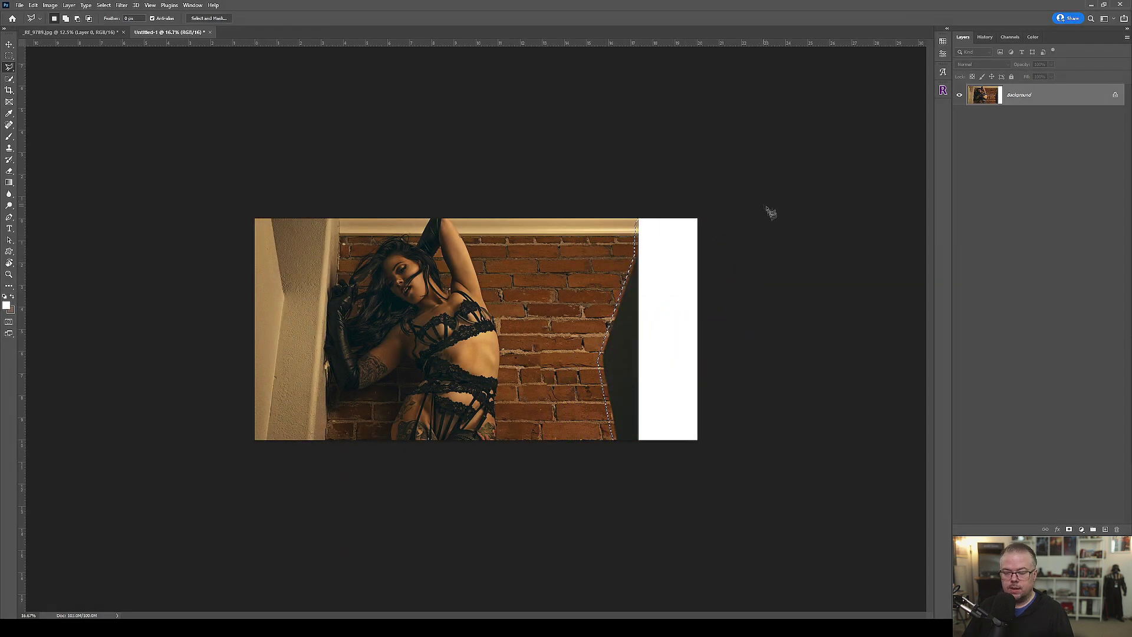
{"action": "left_click", "coordinate": [33, 5]}
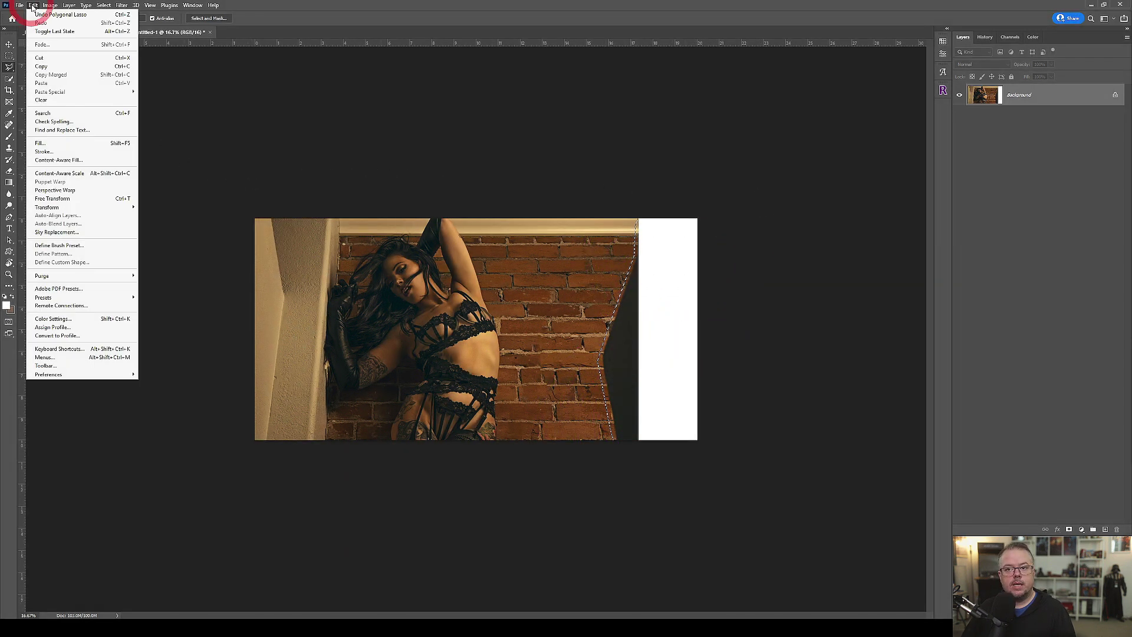
- Run Content-Aware Fill on the selection, outputting the brick-wall fill to a new layer
{"action": "left_click", "coordinate": [69, 161]}
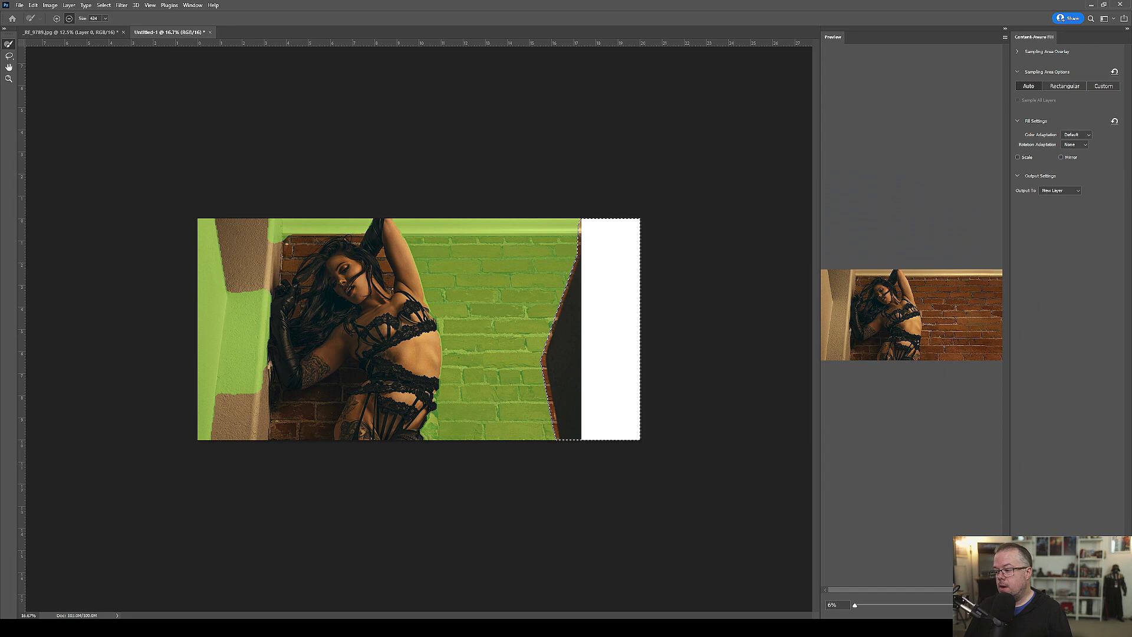
{"action": "key", "text": "Return"}
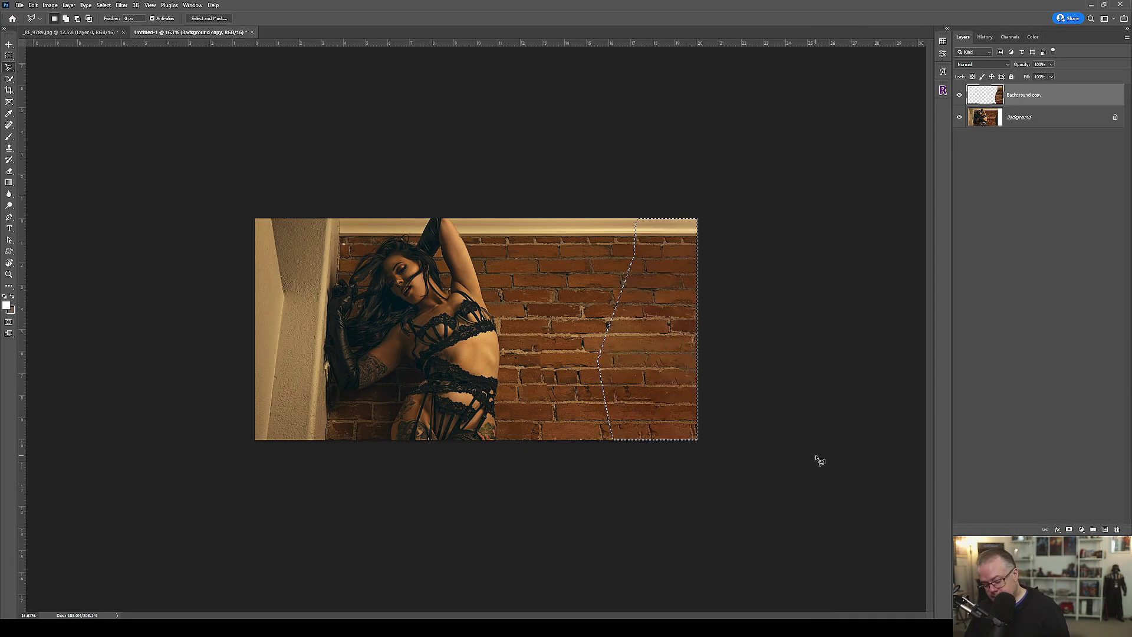
- Deselect and merge the Background copy fill down into the single Background layer
{"action": "key", "text": "ctrl+d"}
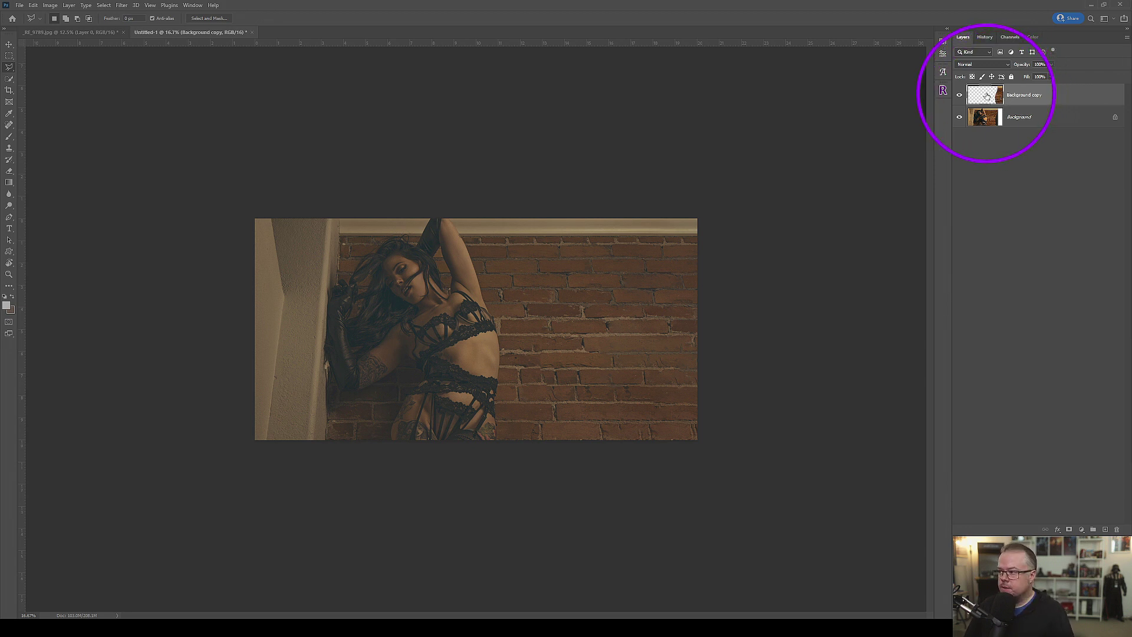
{"action": "key", "text": "ctrl+e"}
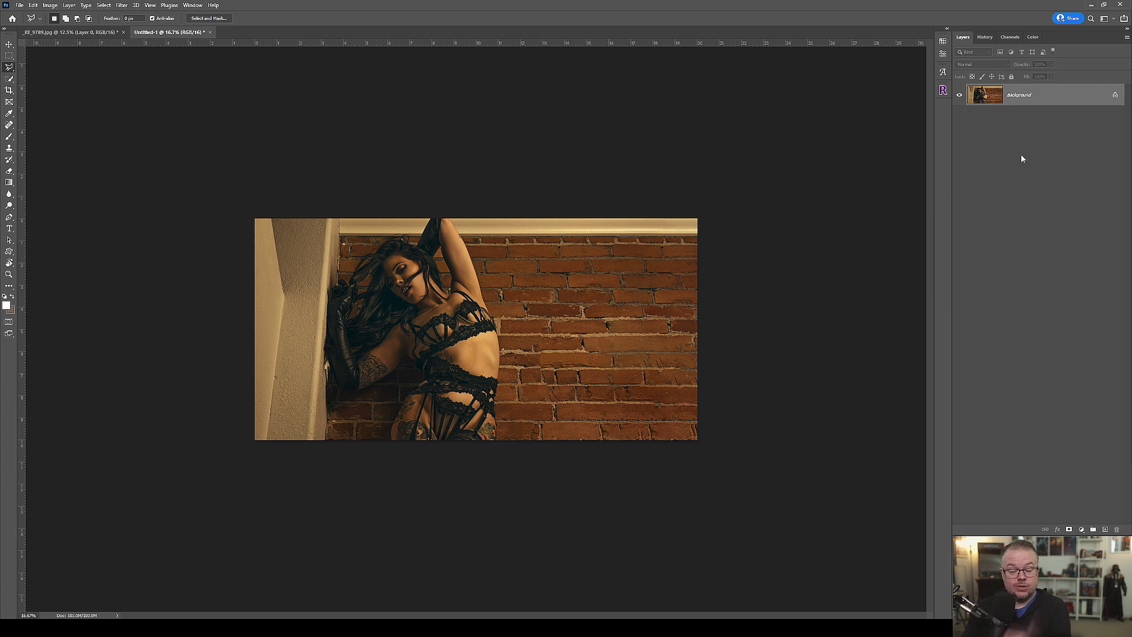
{"action": "left_click", "coordinate": [1081, 530]}
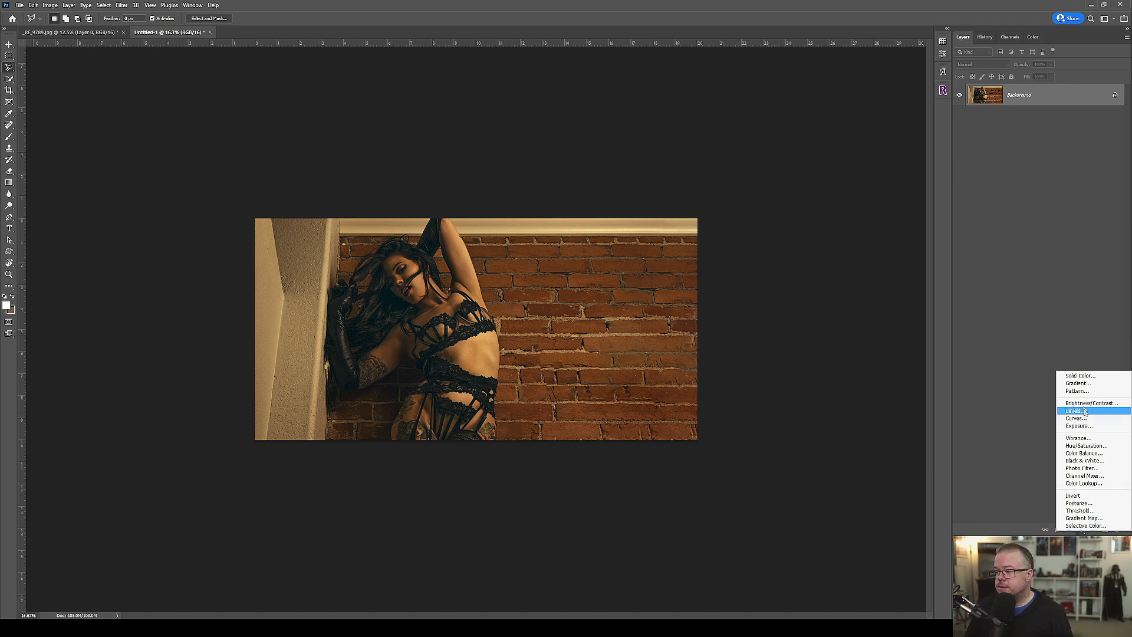
- Add a black (000000) Solid Color fill layer and set its blend mode to Soft Light
{"action": "left_click", "coordinate": [1080, 376]}
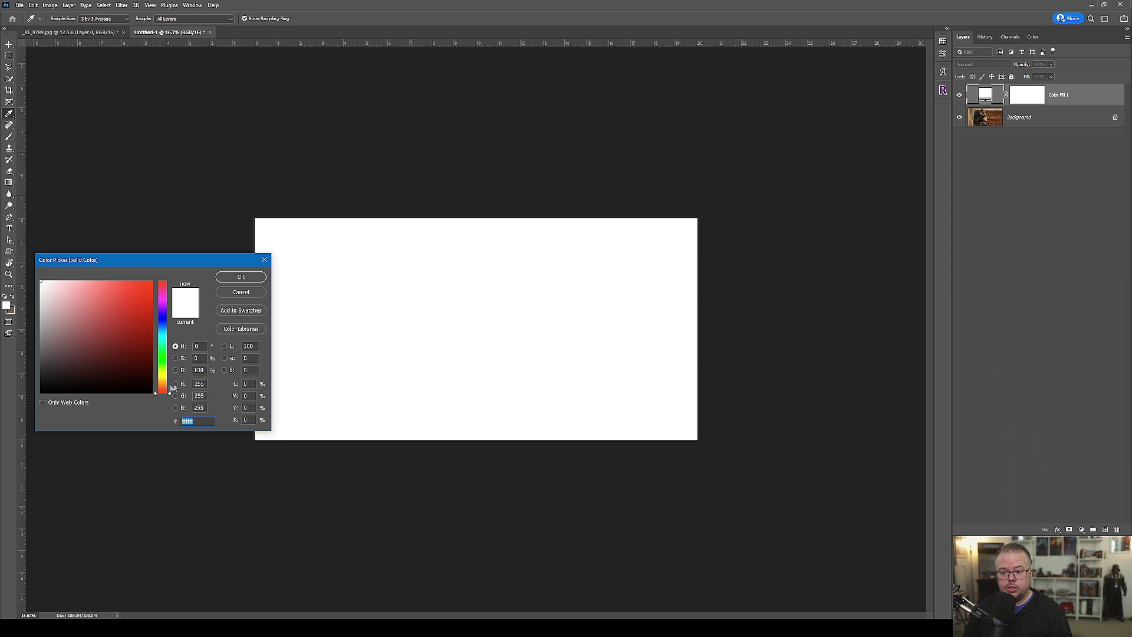
{"action": "left_click_drag", "start_coordinate": [139, 388], "coordinate": [163, 429]}
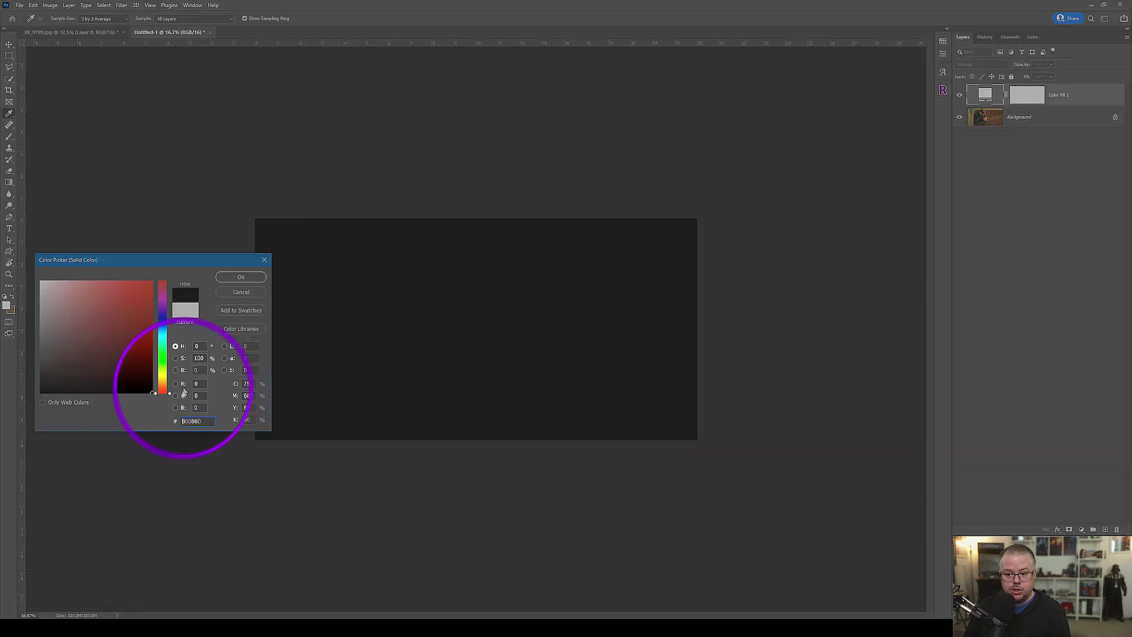
{"action": "left_click", "coordinate": [228, 277]}
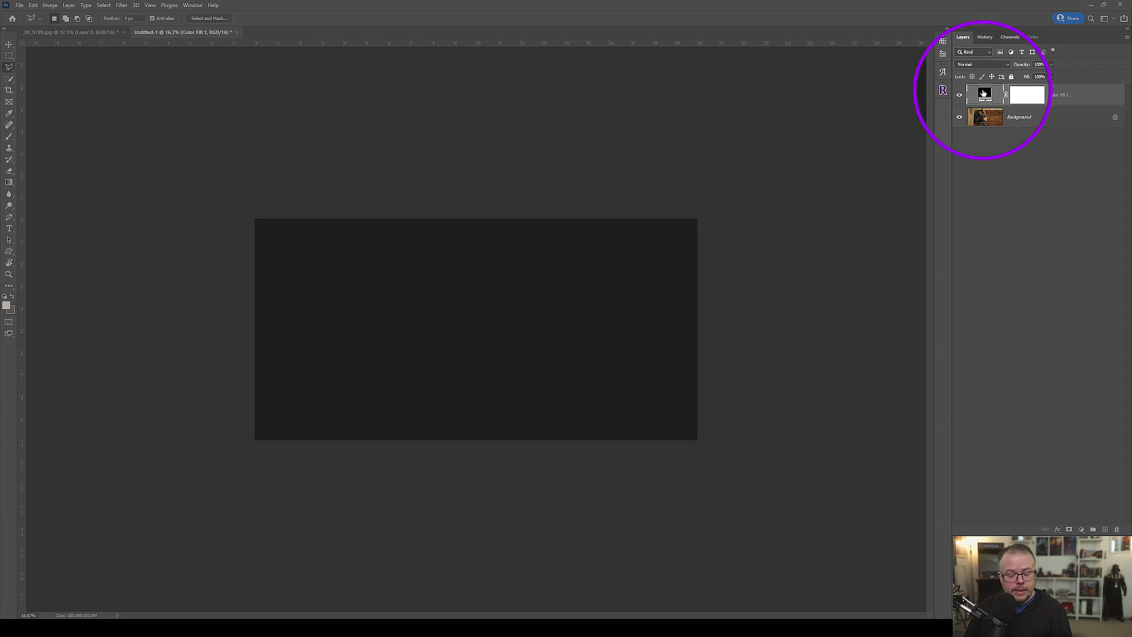
{"action": "left_click", "coordinate": [981, 64]}
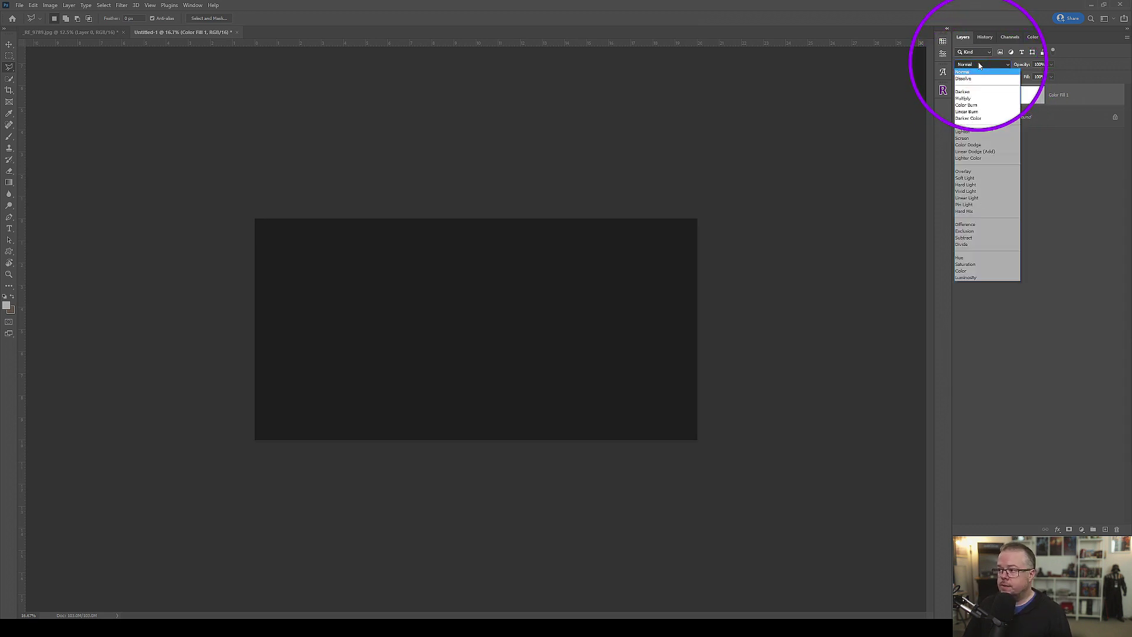
{"action": "left_click", "coordinate": [964, 177]}
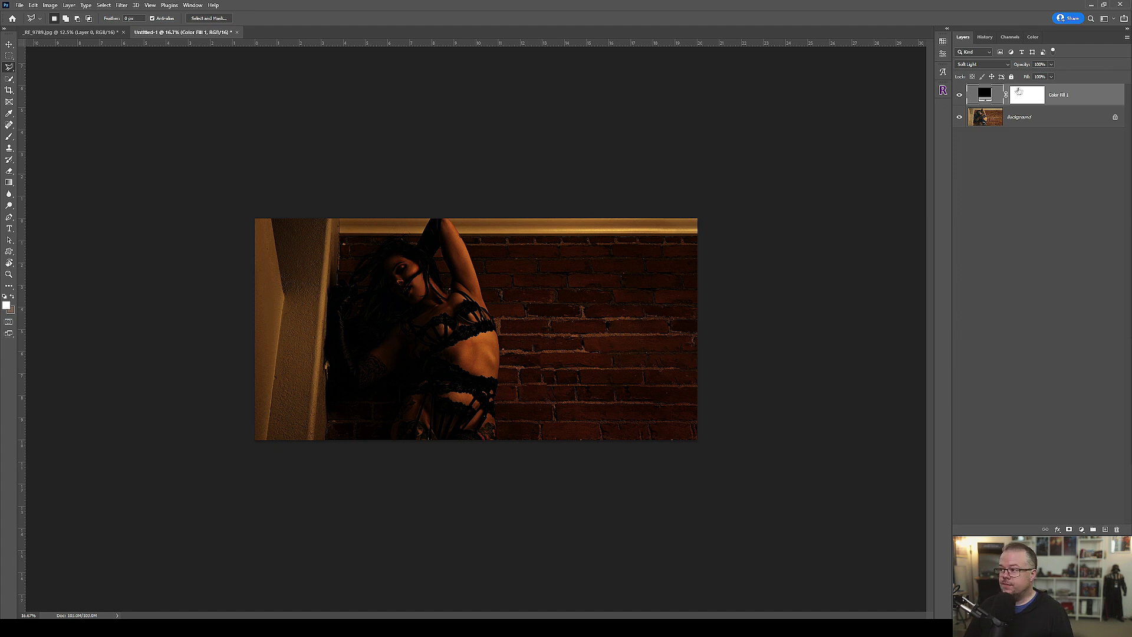
{"action": "left_click", "coordinate": [1025, 95]}
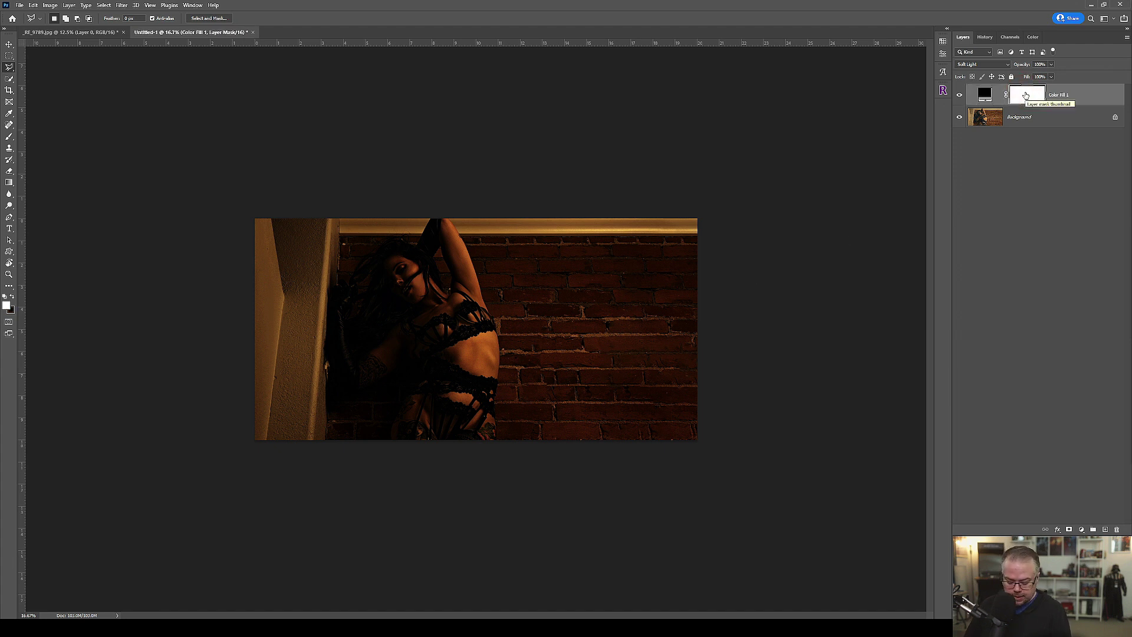
- Set the Gradient tool to Radial with the Basics foreground-to-transparent preset
{"action": "key", "text": "g"}
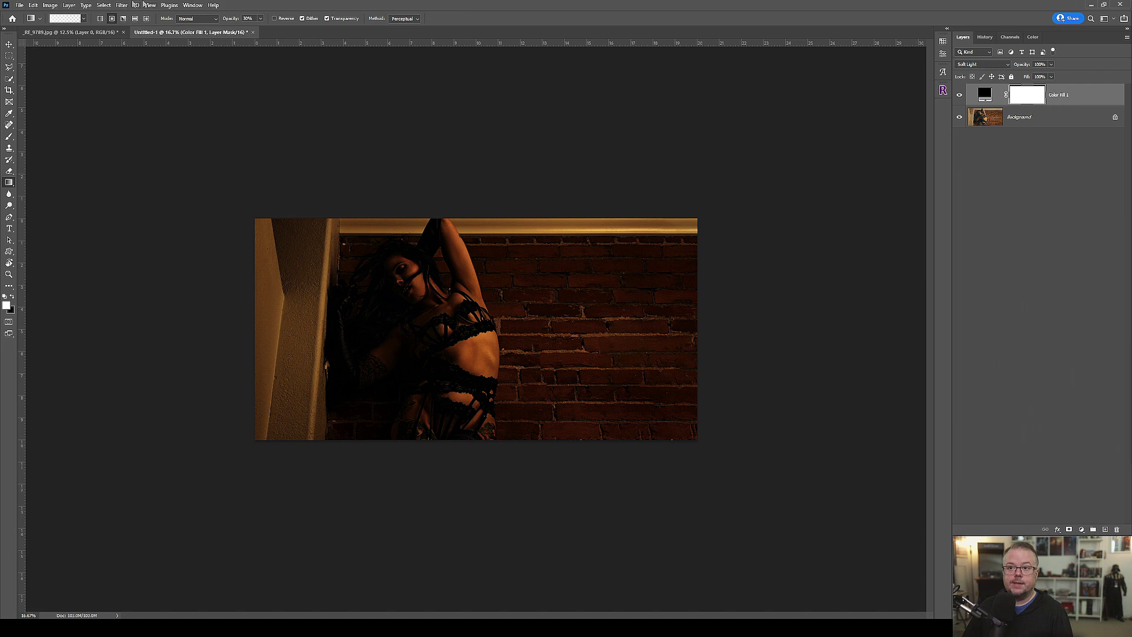
{"action": "left_click", "coordinate": [112, 18]}
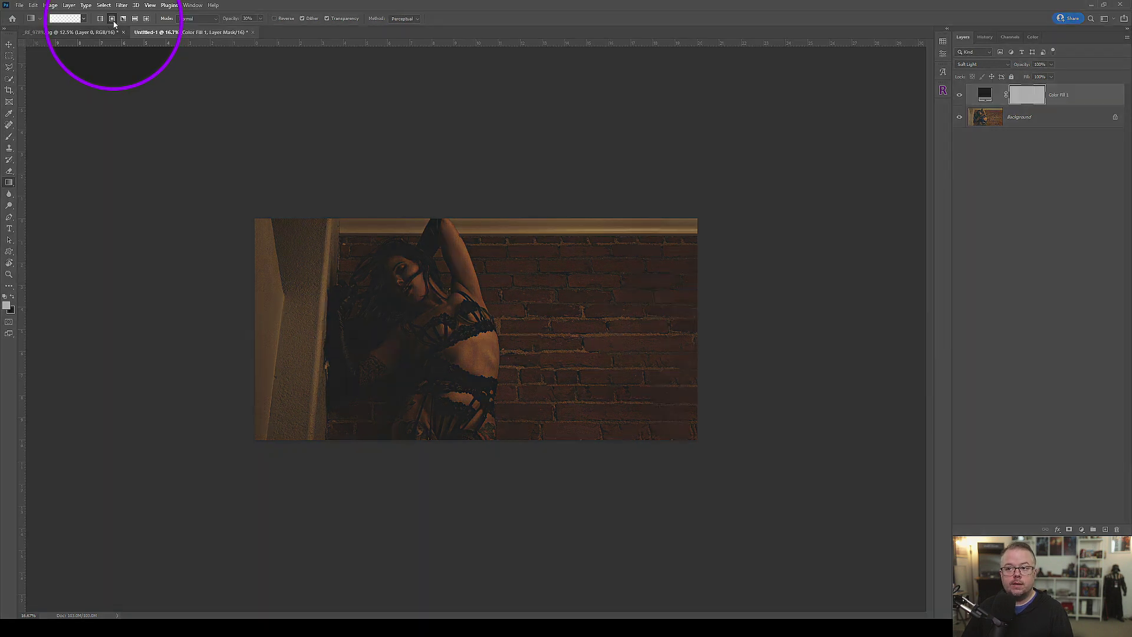
{"action": "left_click", "coordinate": [83, 19]}
{"action": "left_click", "coordinate": [16, 35]}
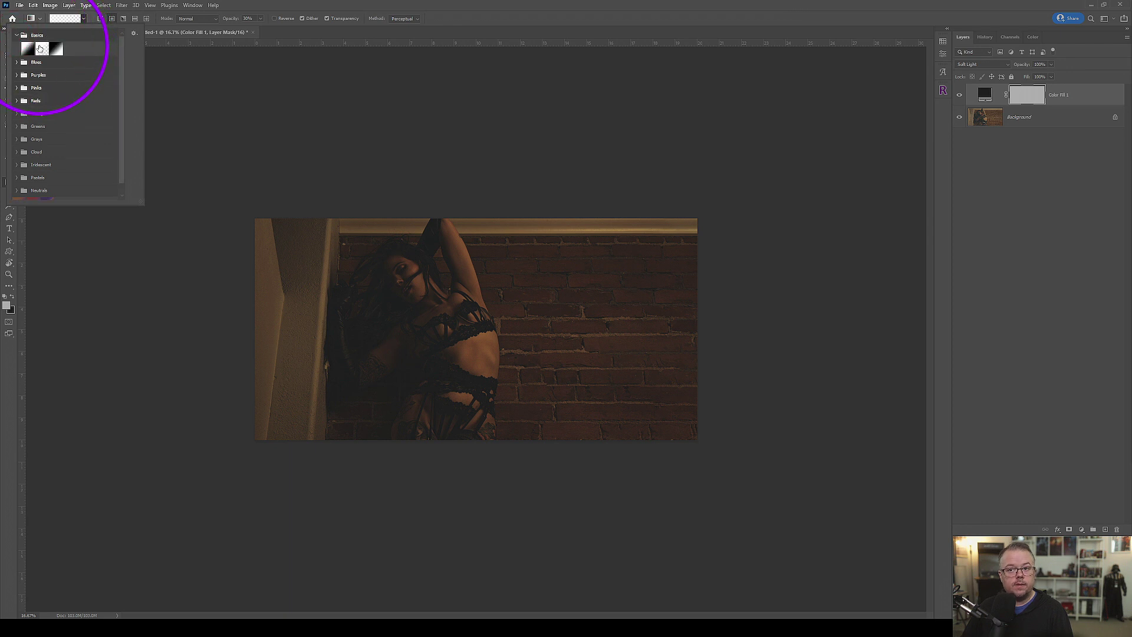
{"action": "left_click", "coordinate": [42, 50]}
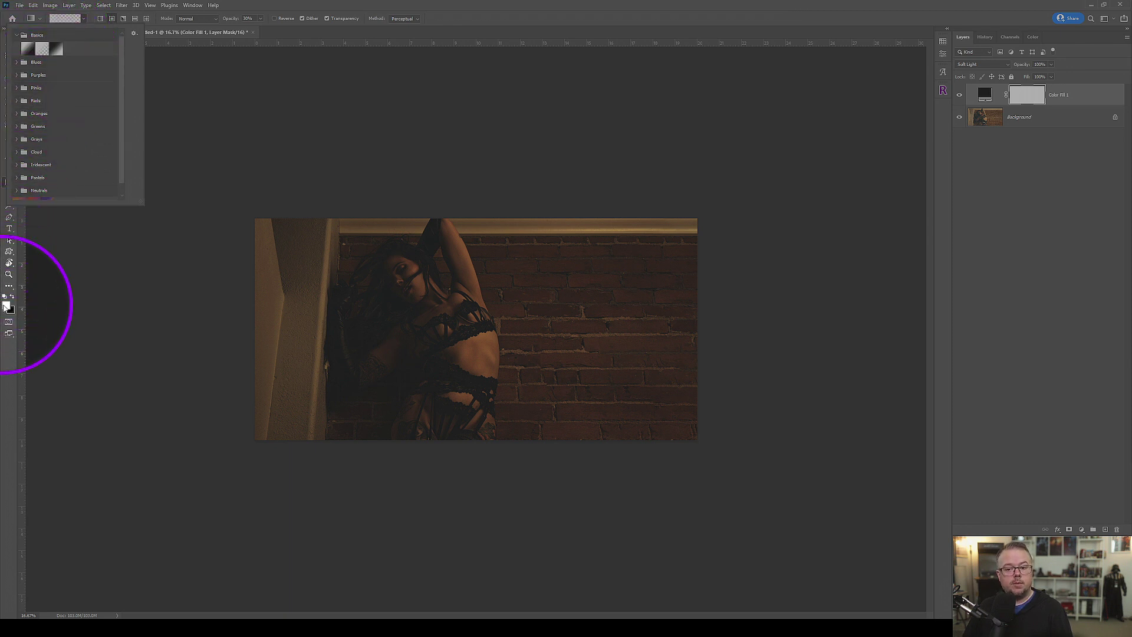
{"action": "left_click", "coordinate": [42, 49]}
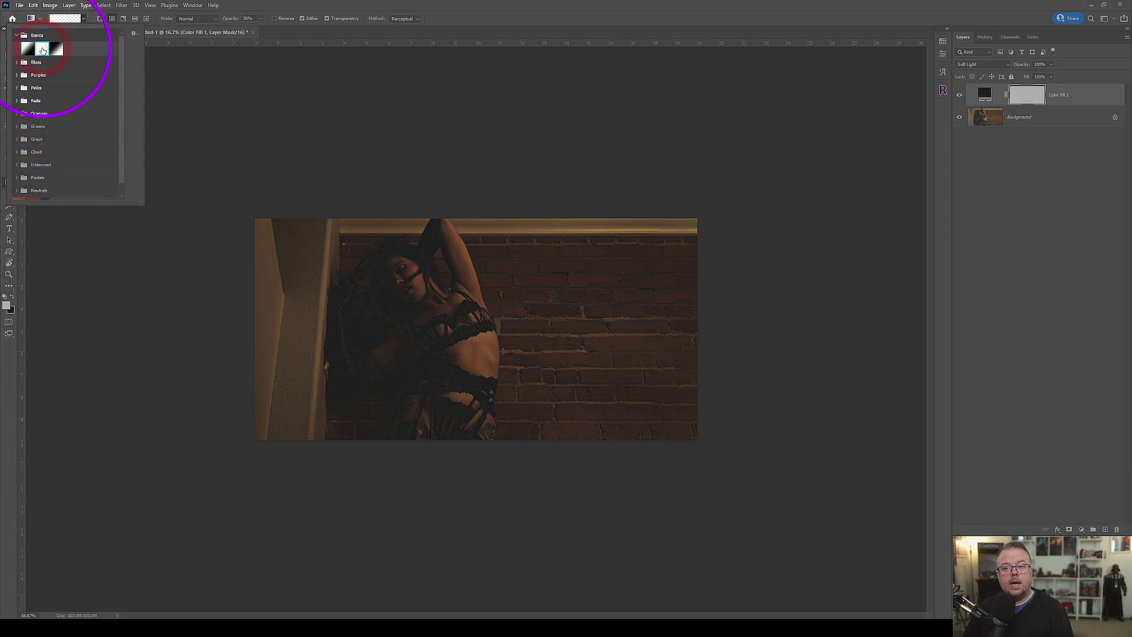
- Make black the foreground colour and drag a radial gradient around the subject on the fill mask
{"action": "key", "text": "l"}
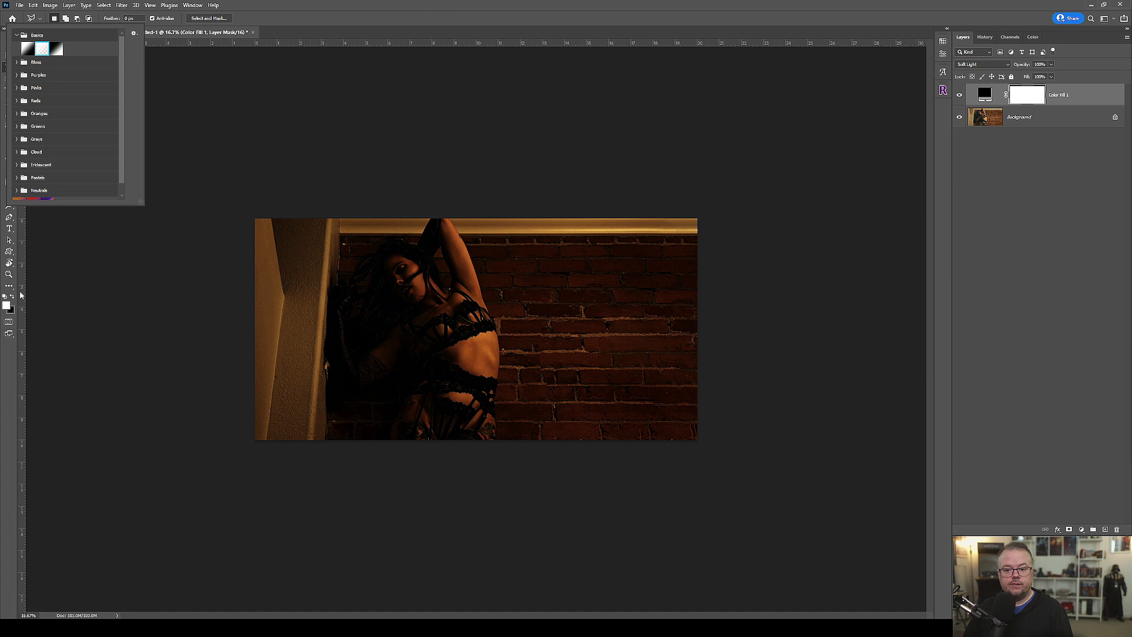
{"action": "left_click", "coordinate": [12, 297]}
{"action": "left_click", "coordinate": [12, 298]}
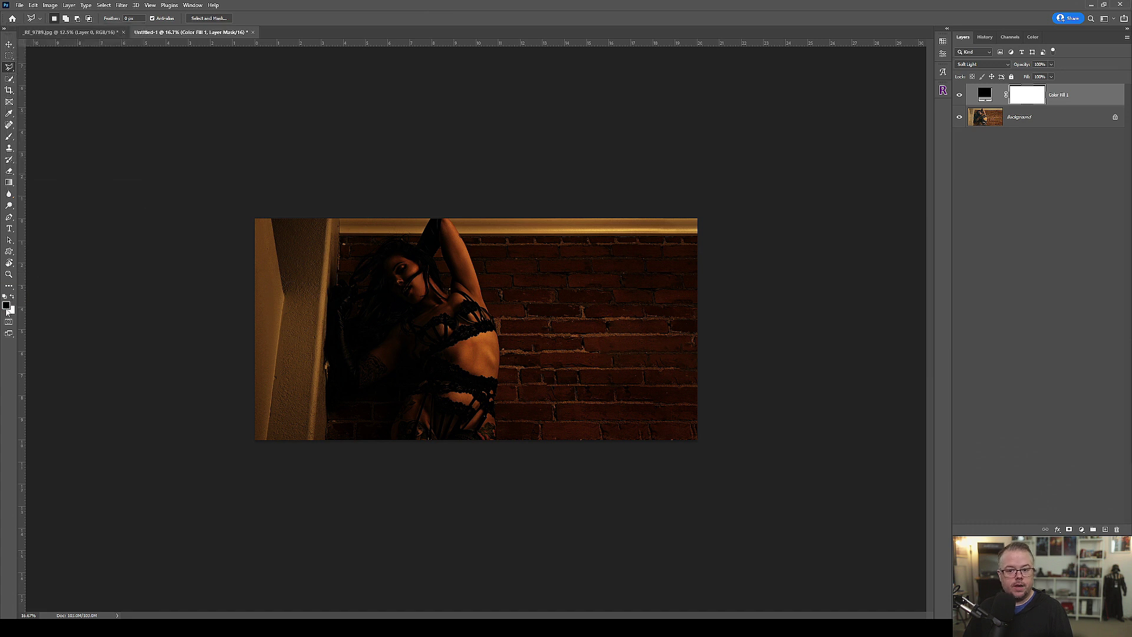
{"action": "left_click", "coordinate": [12, 298]}
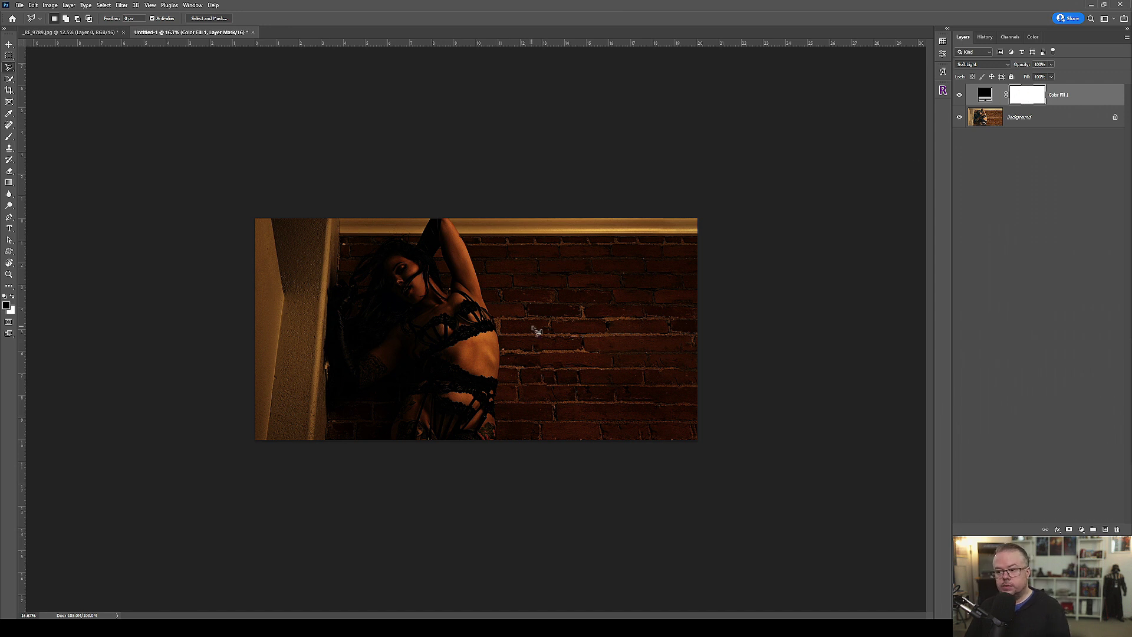
{"action": "key", "text": "g"}
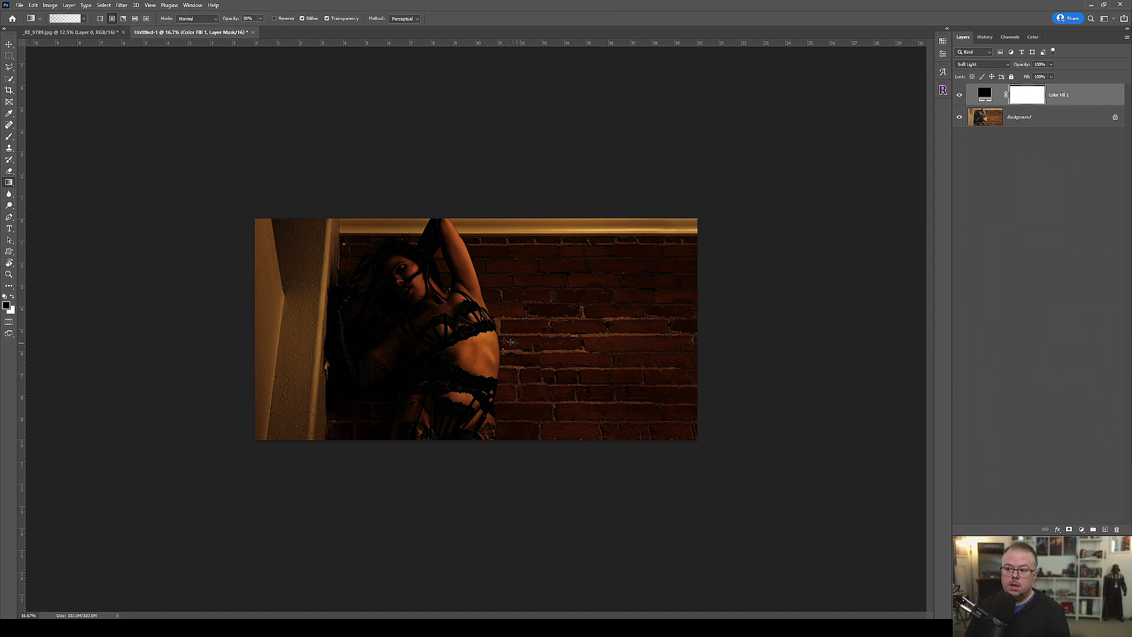
{"action": "left_click_drag", "start_coordinate": [407, 302], "coordinate": [768, 329]}
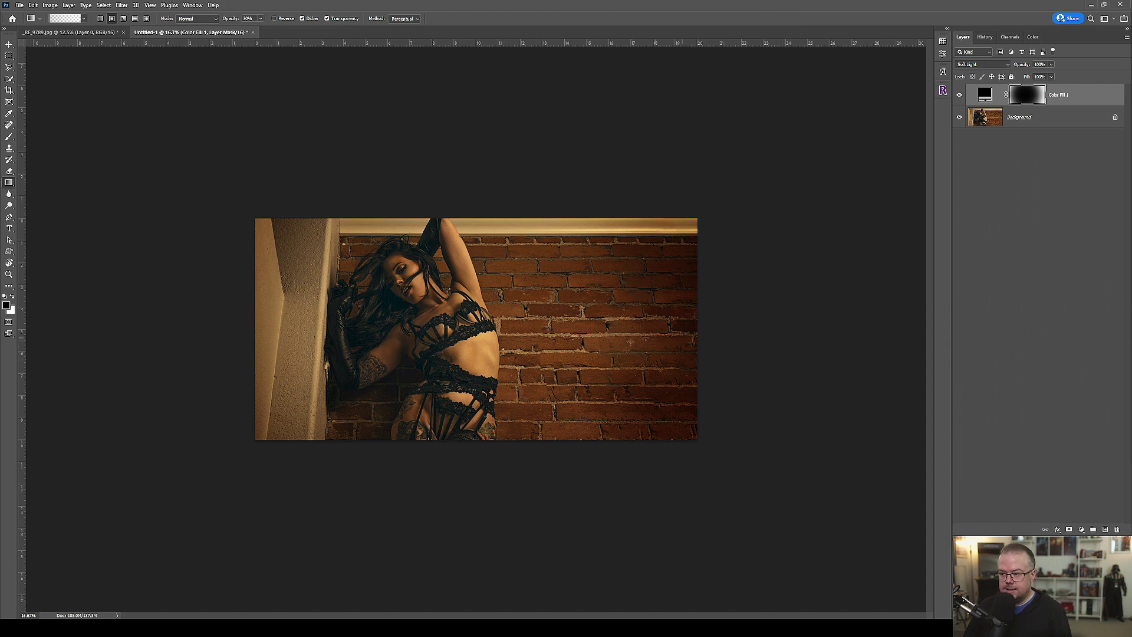
- Redraw the radial gradient on Color Fill 1's mask from the subject outward
{"action": "left_click_drag", "start_coordinate": [664, 354], "coordinate": [654, 373]}
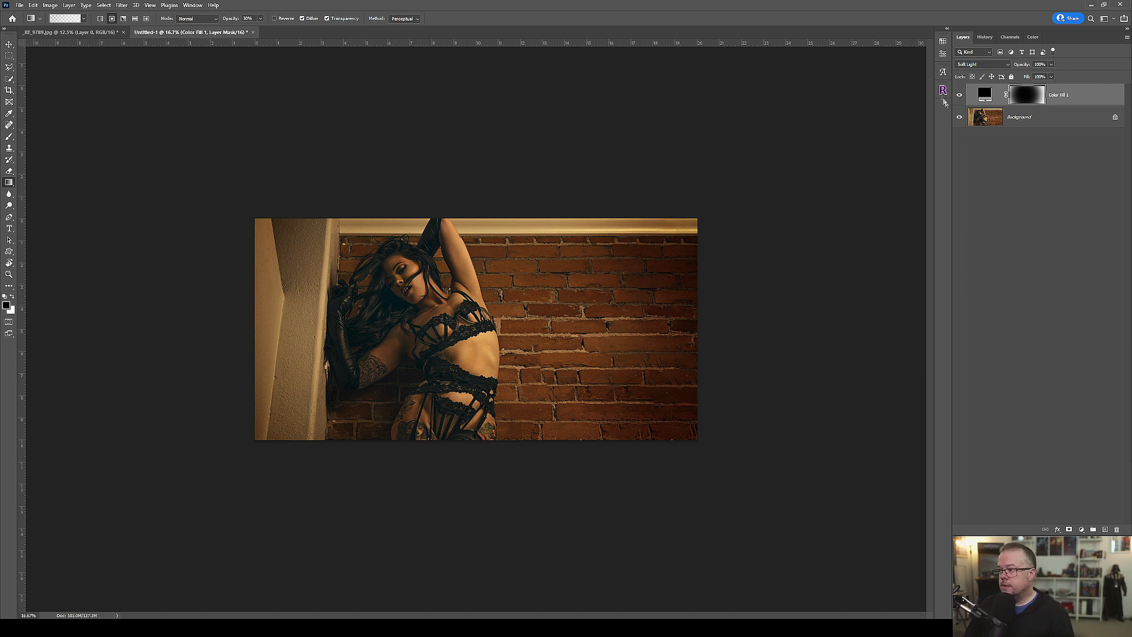
{"action": "left_click", "coordinate": [1024, 98], "text": "alt"}
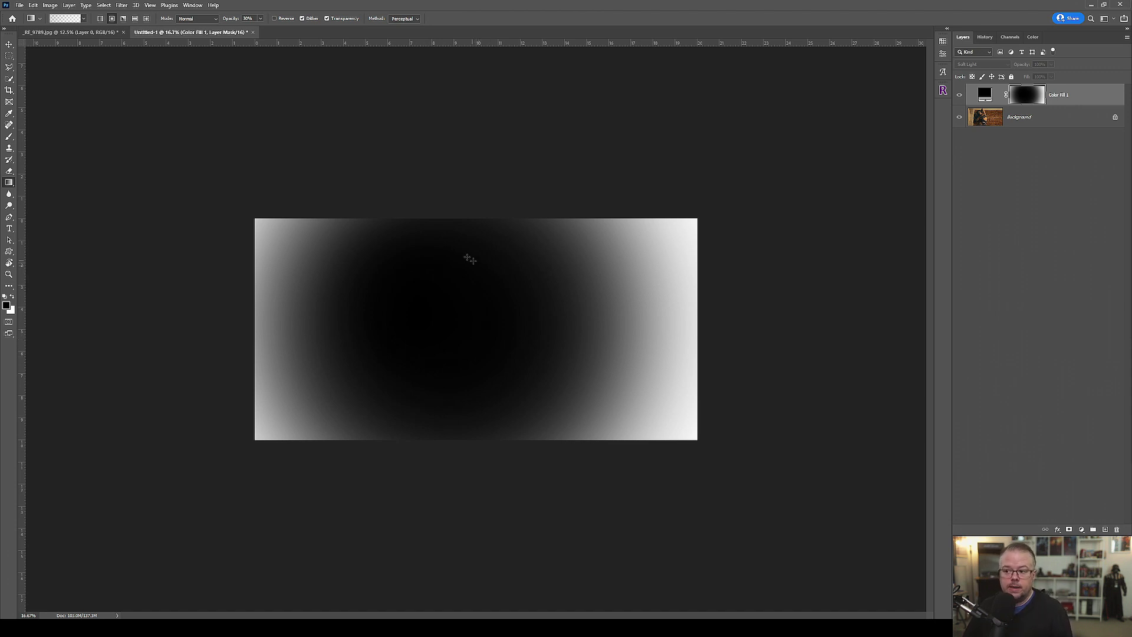
{"action": "left_click", "coordinate": [1027, 94], "text": "alt"}
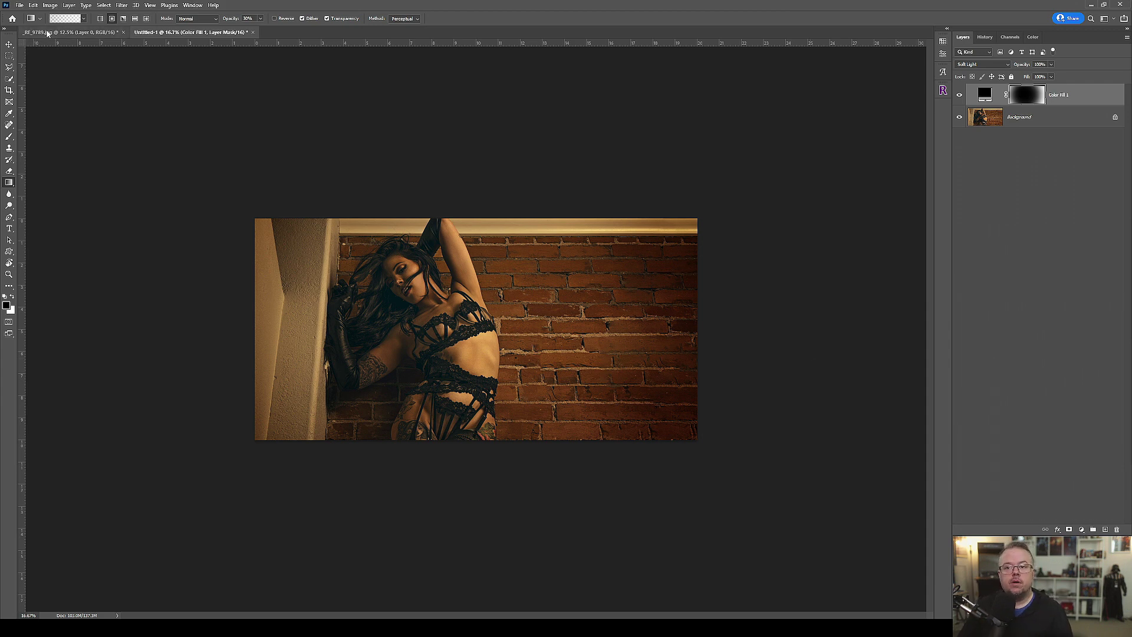
{"action": "left_click", "coordinate": [69, 32]}
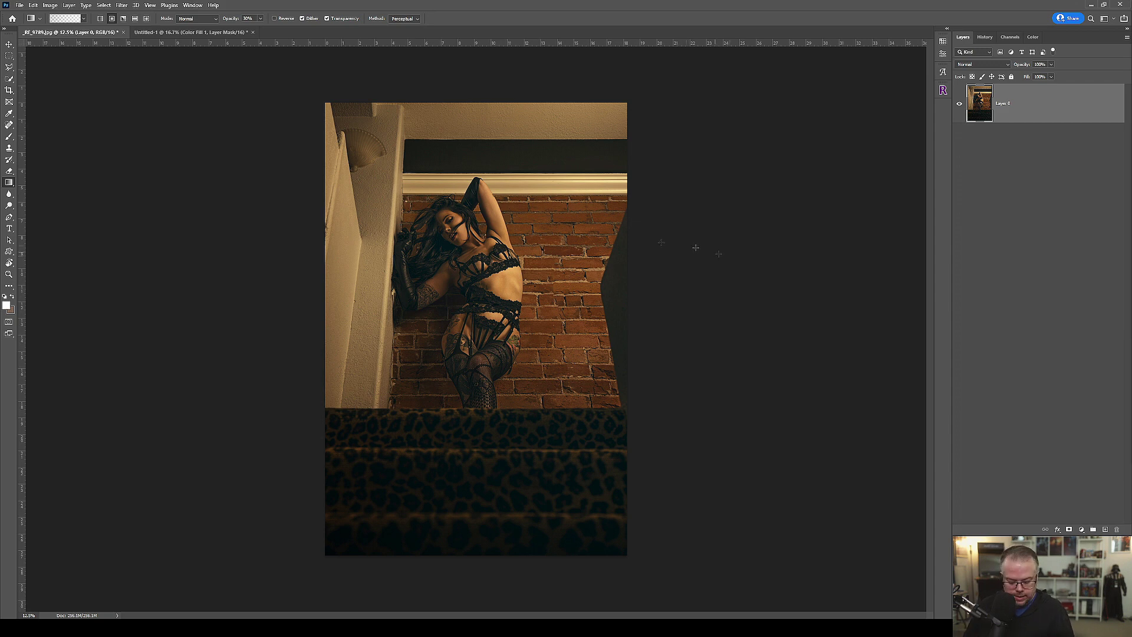
- Compare the original _RE_9789.jpg with the vignetted composite, ending on the Untitled-1 document
{"action": "key", "text": "ctrl"}
{"action": "key", "text": "ctrl"}
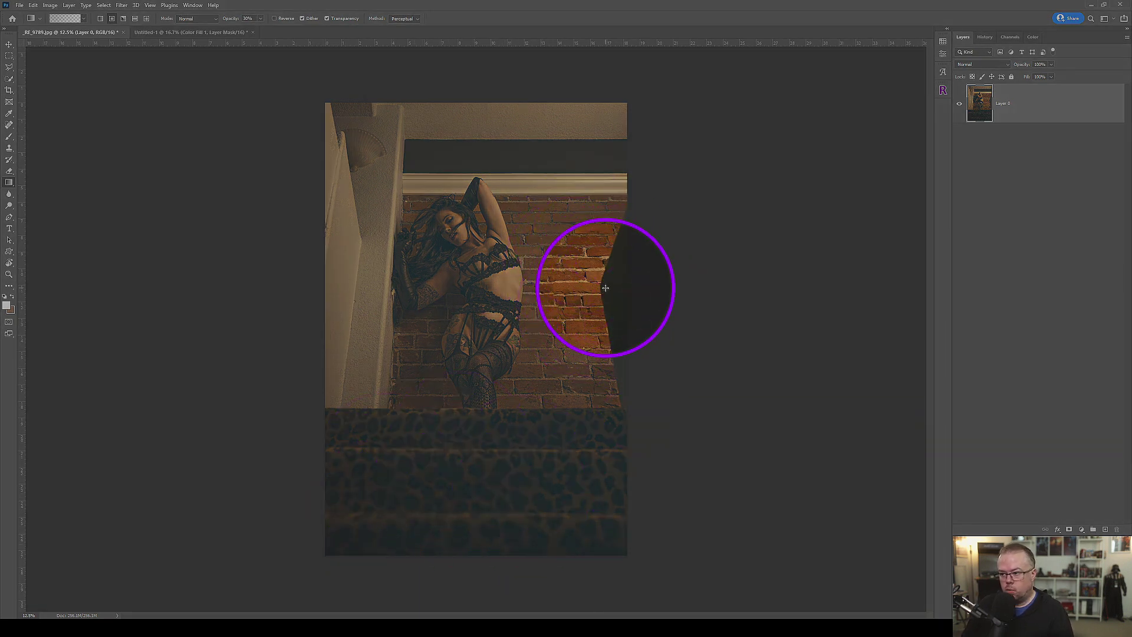
{"action": "key", "text": "ctrl"}
{"action": "key", "text": "ctrl"}
{"action": "key", "text": "ctrl"}
{"action": "key", "text": "ctrl"}
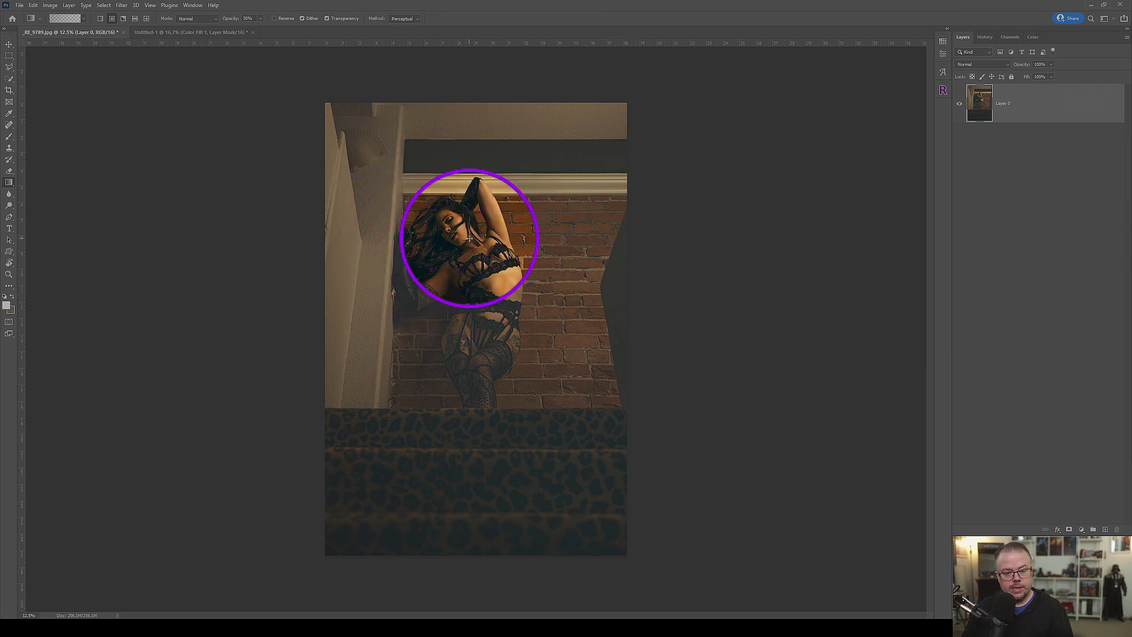
{"action": "key", "text": "ctrl"}
{"action": "key", "text": "ctrl"}
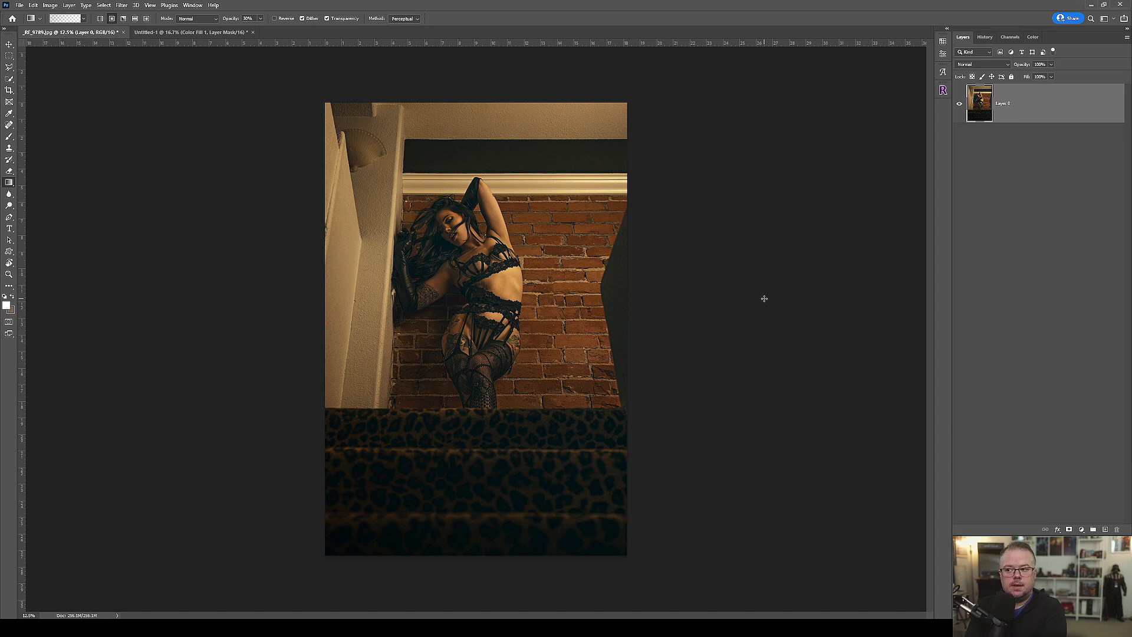
{"action": "left_click", "coordinate": [160, 33]}
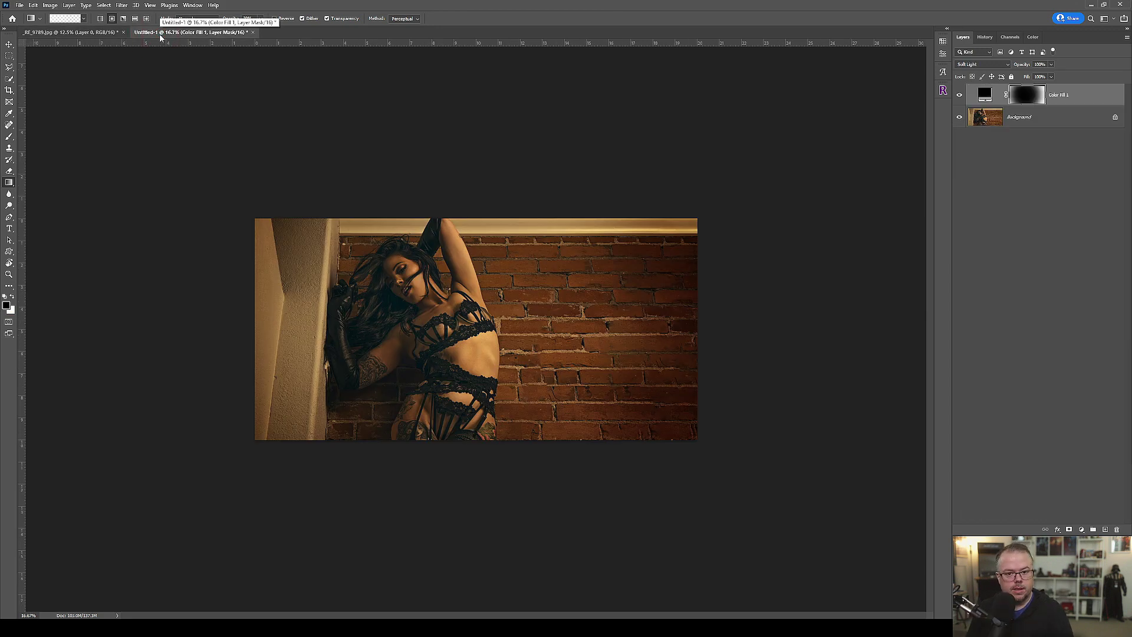